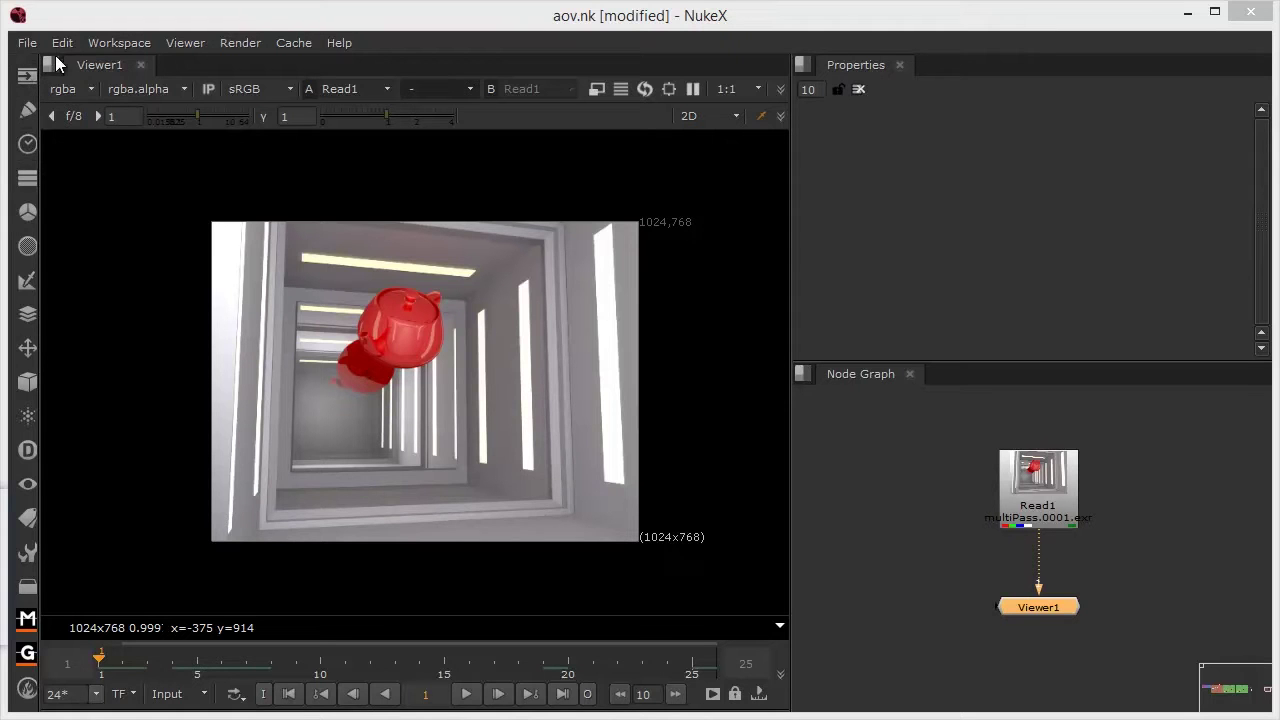
# Show the UV layer in the viewer, inspect its green and blue channels, then return to full colour.
pyautogui.click(77, 91)
pyautogui.click(86, 183)
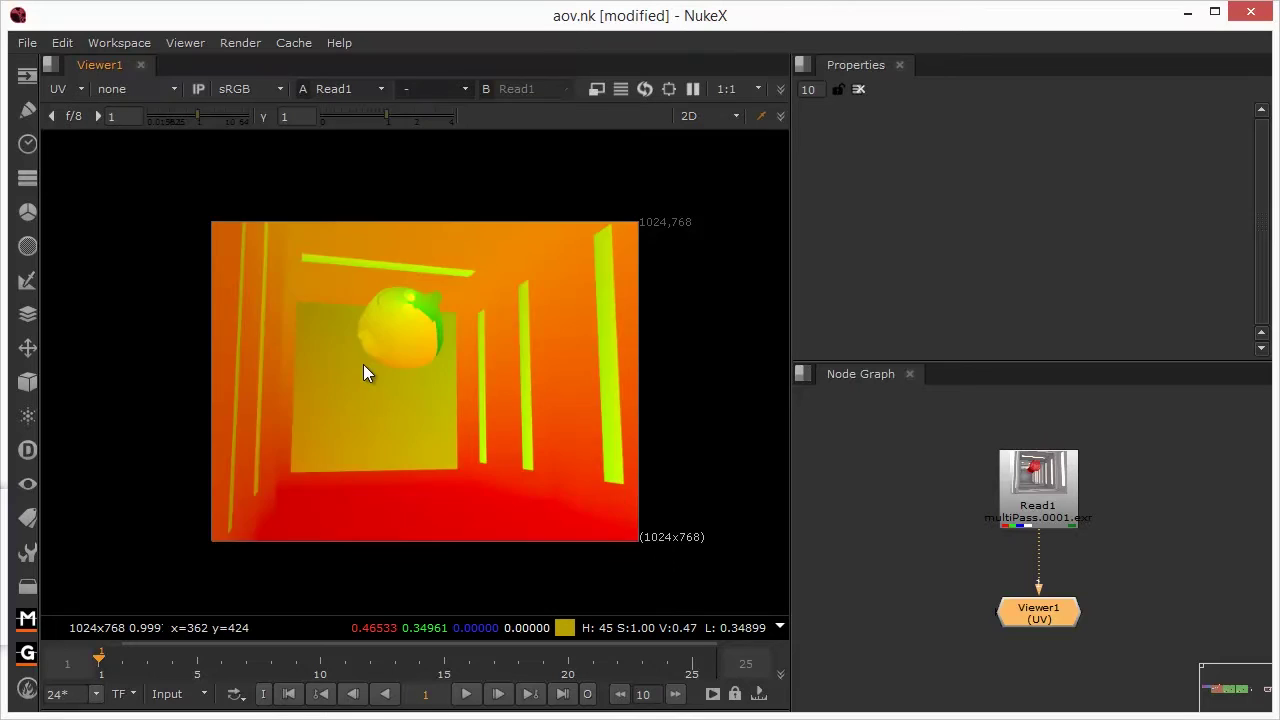
pyautogui.press('g')
pyautogui.press('b')
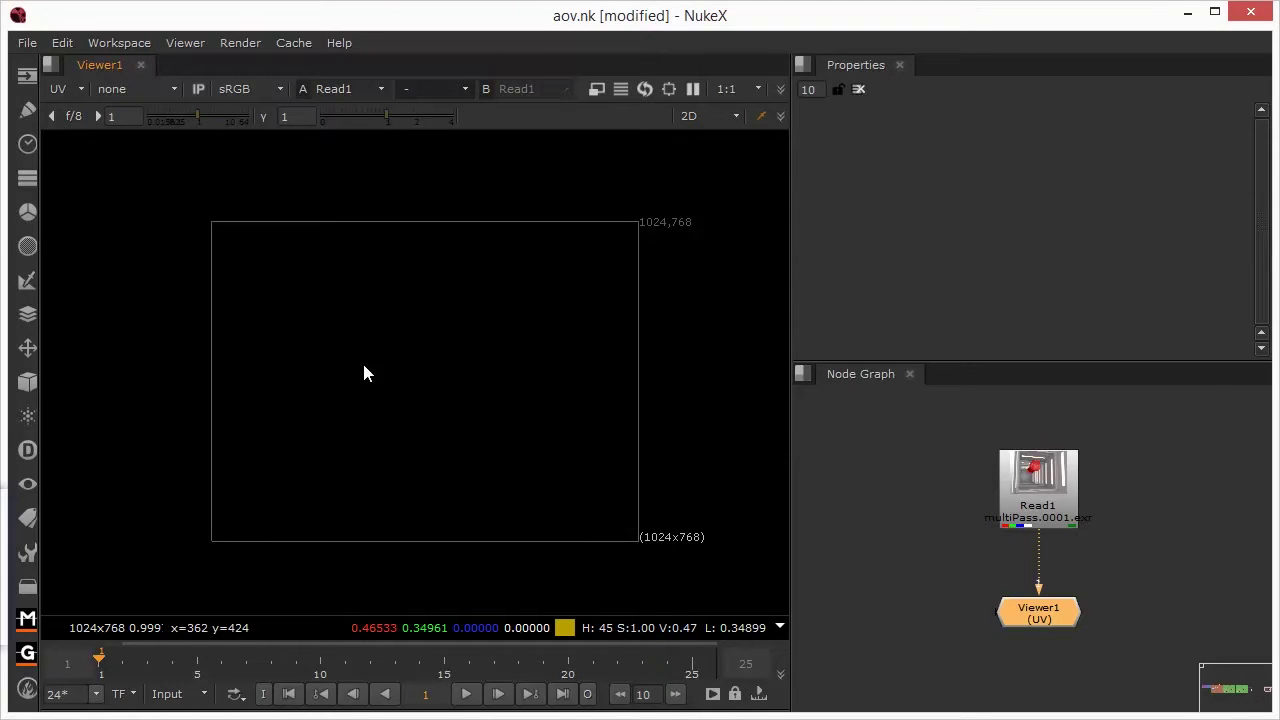
pyautogui.press('b')
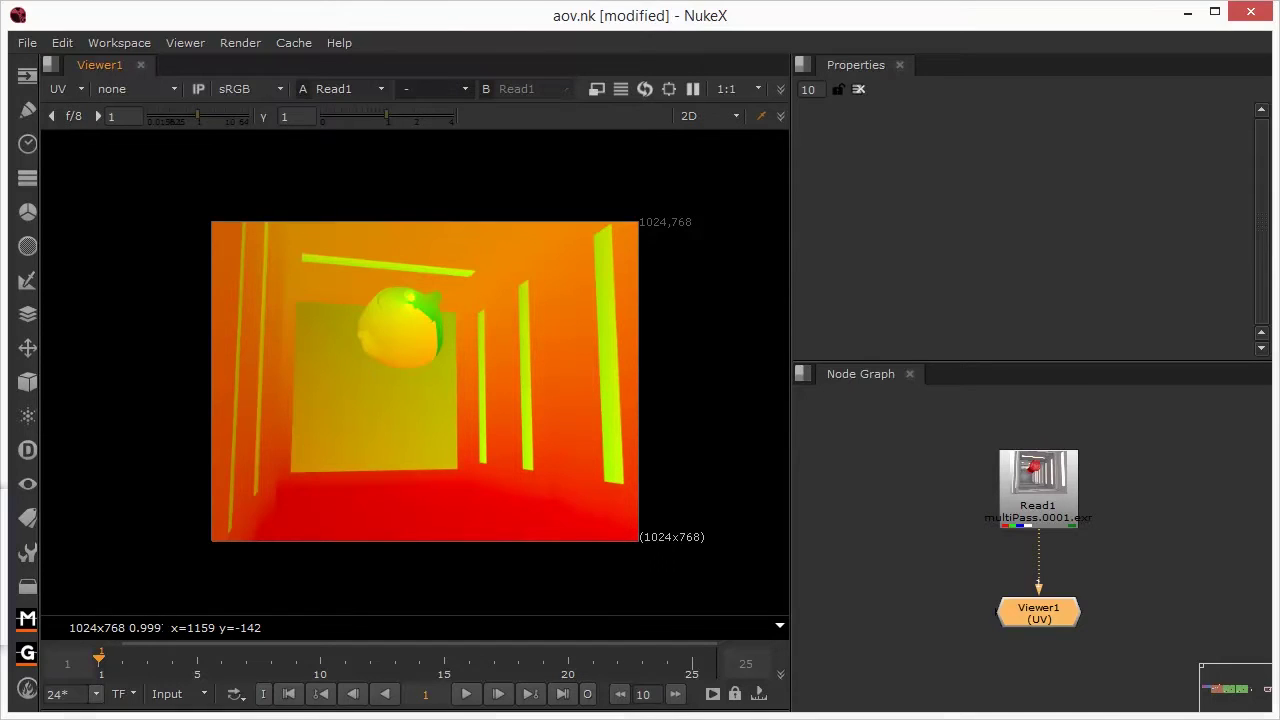
# Create an STMap node with Read1 as its stmap input and UV channels set to UV.
pyautogui.click(1141, 590)
pyautogui.press('Tab')
pyautogui.write('s')
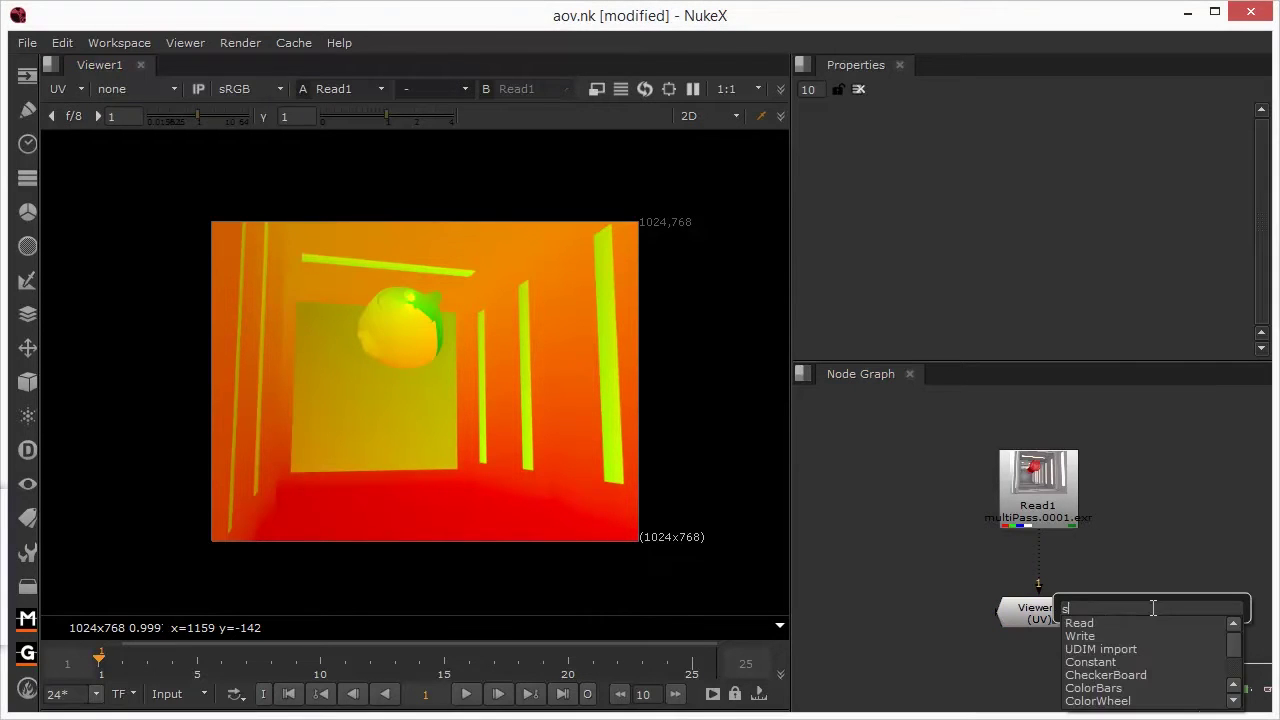
pyautogui.write('t map')
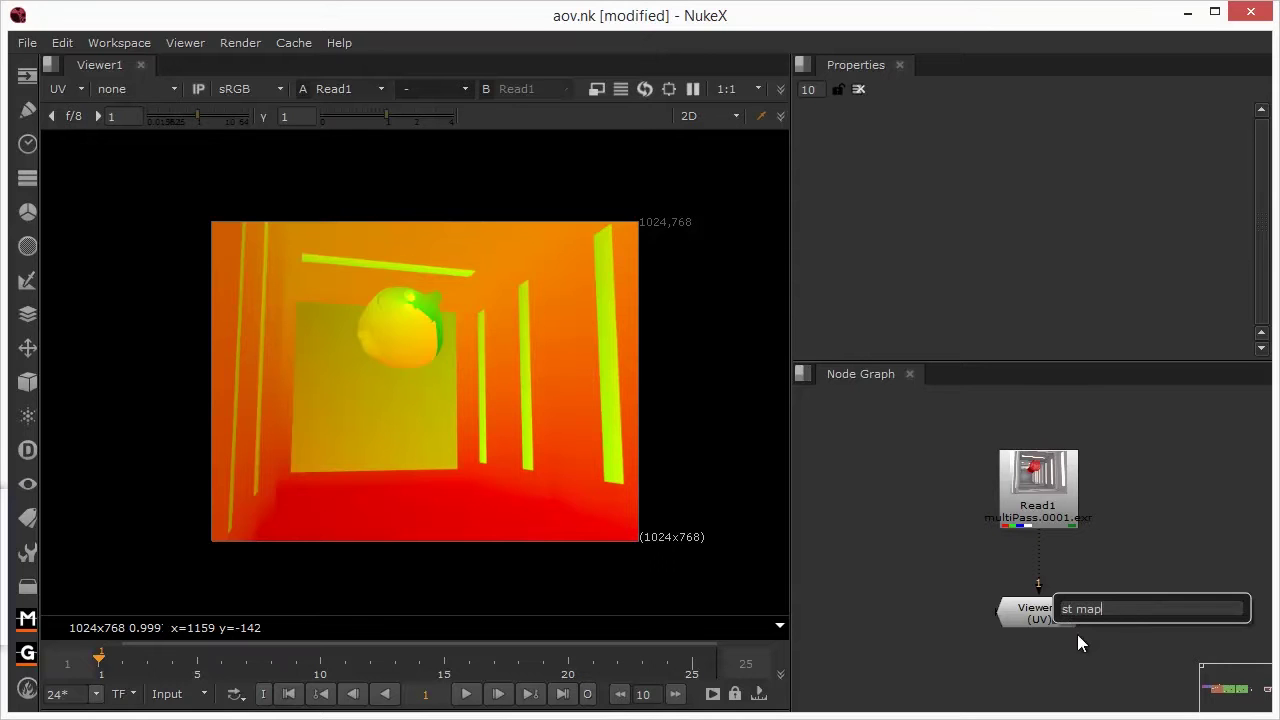
pyautogui.press('BackSpace')
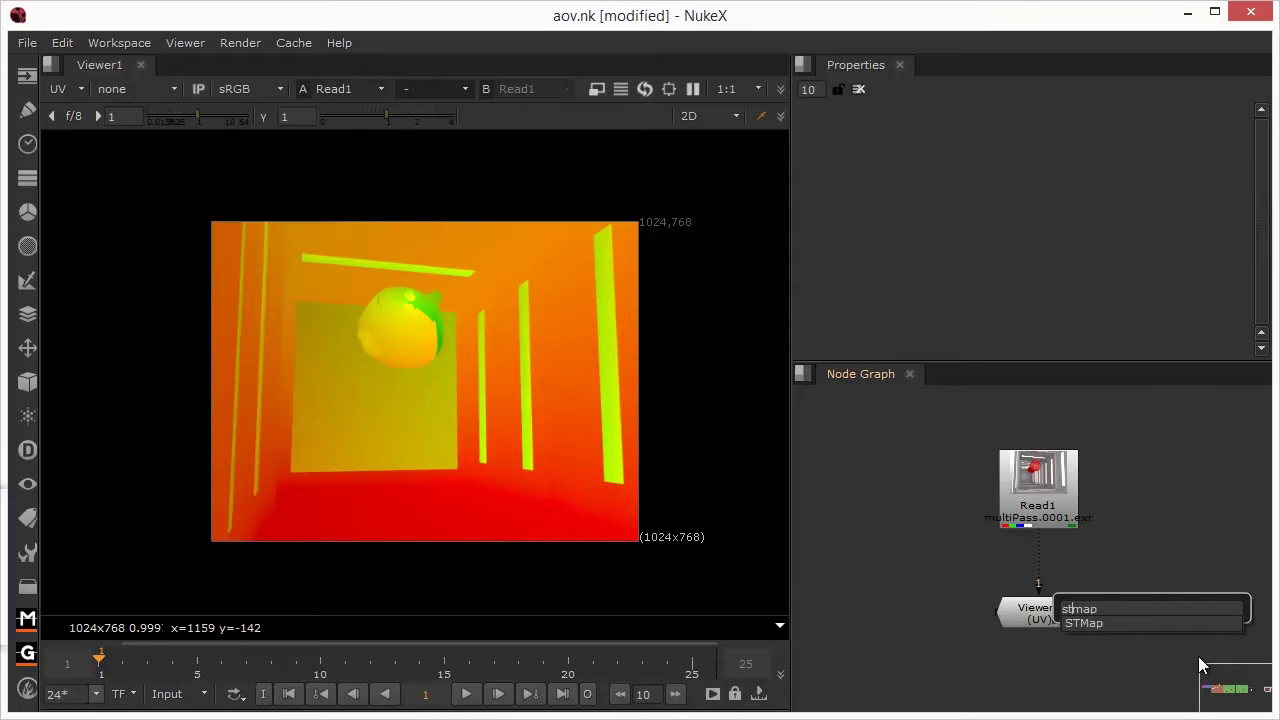
pyautogui.click(1080, 624)
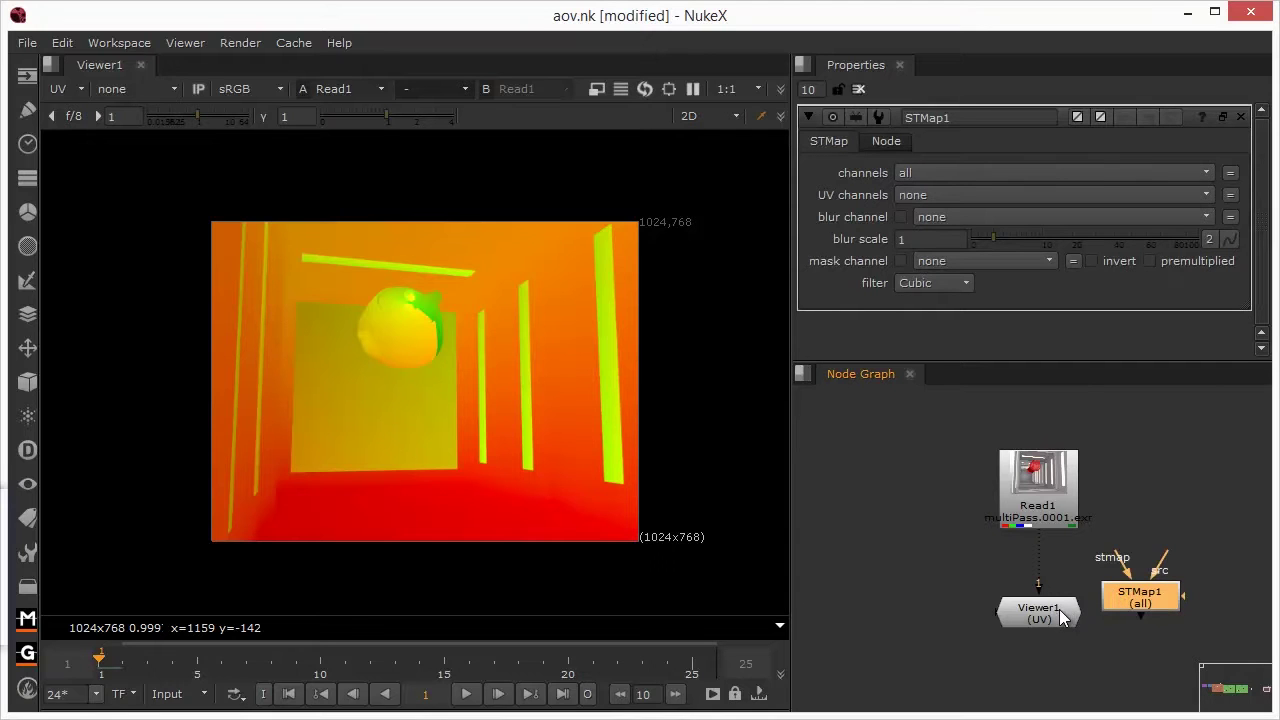
pyautogui.moveTo(1063, 618); pyautogui.dragTo(1063, 642)
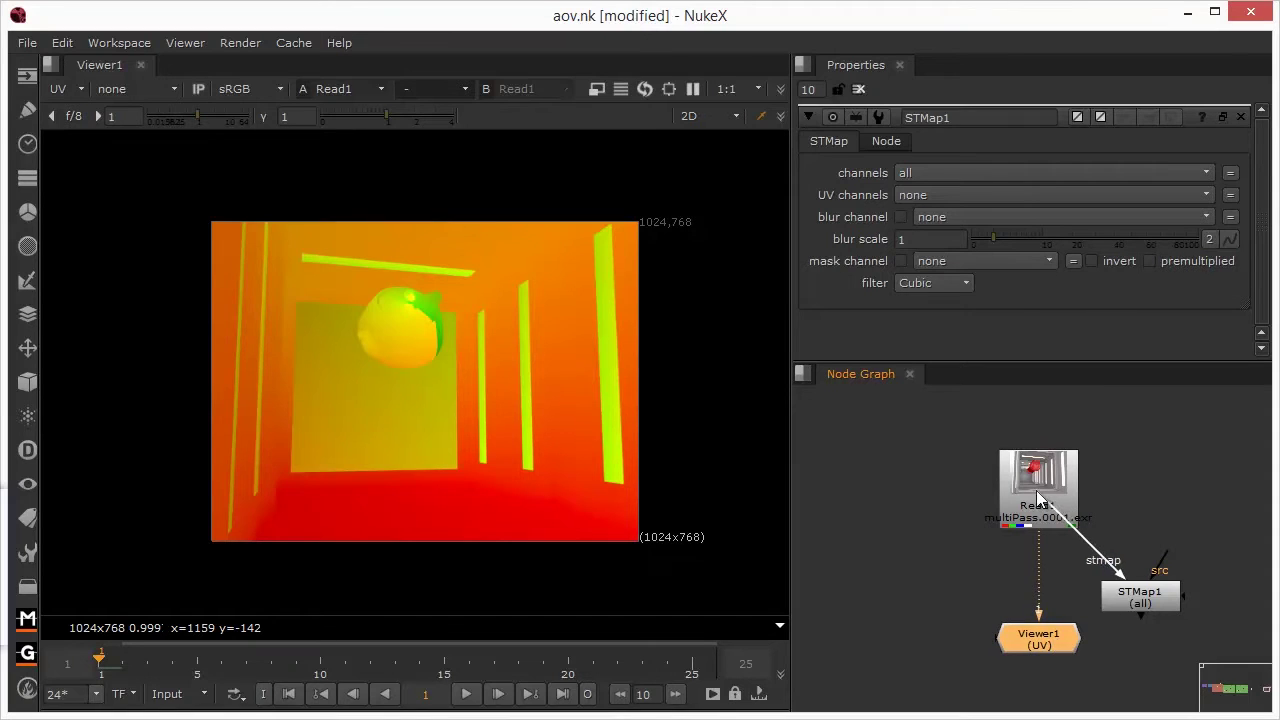
pyautogui.moveTo(1038, 612); pyautogui.dragTo(1029, 611)
pyautogui.moveTo(1108, 600); pyautogui.dragTo(1111, 574)
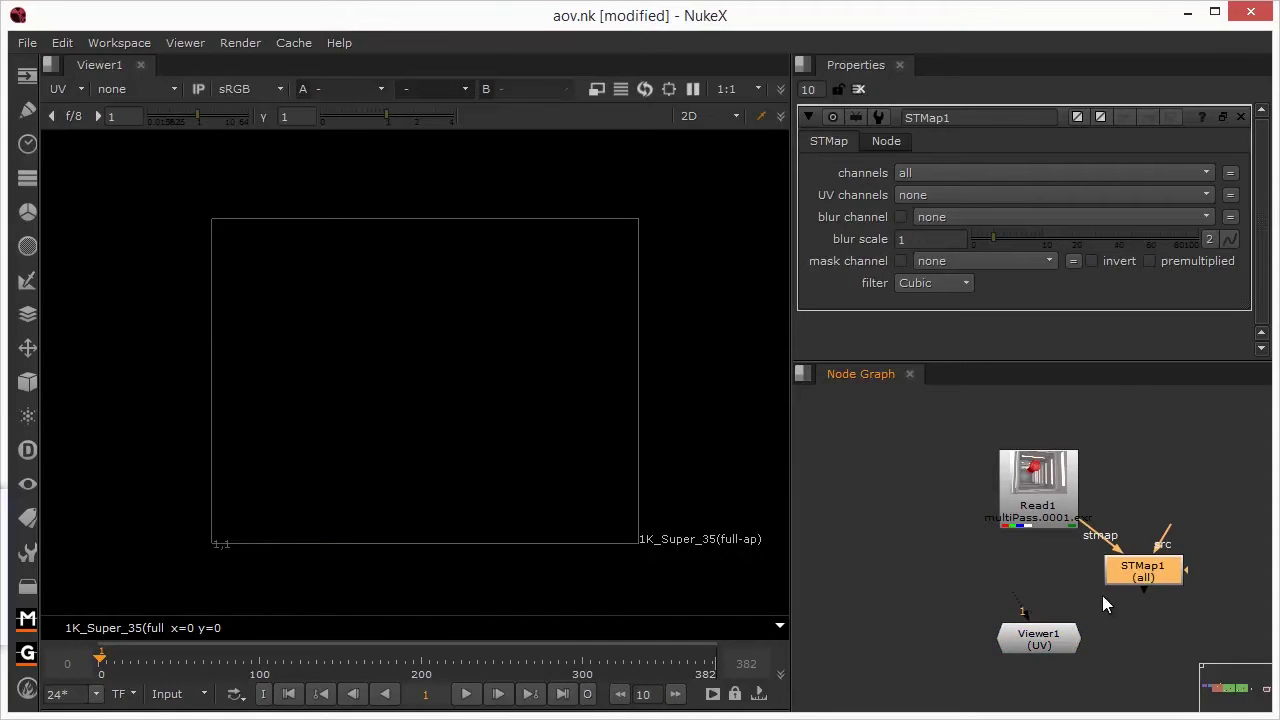
pyautogui.press('1')
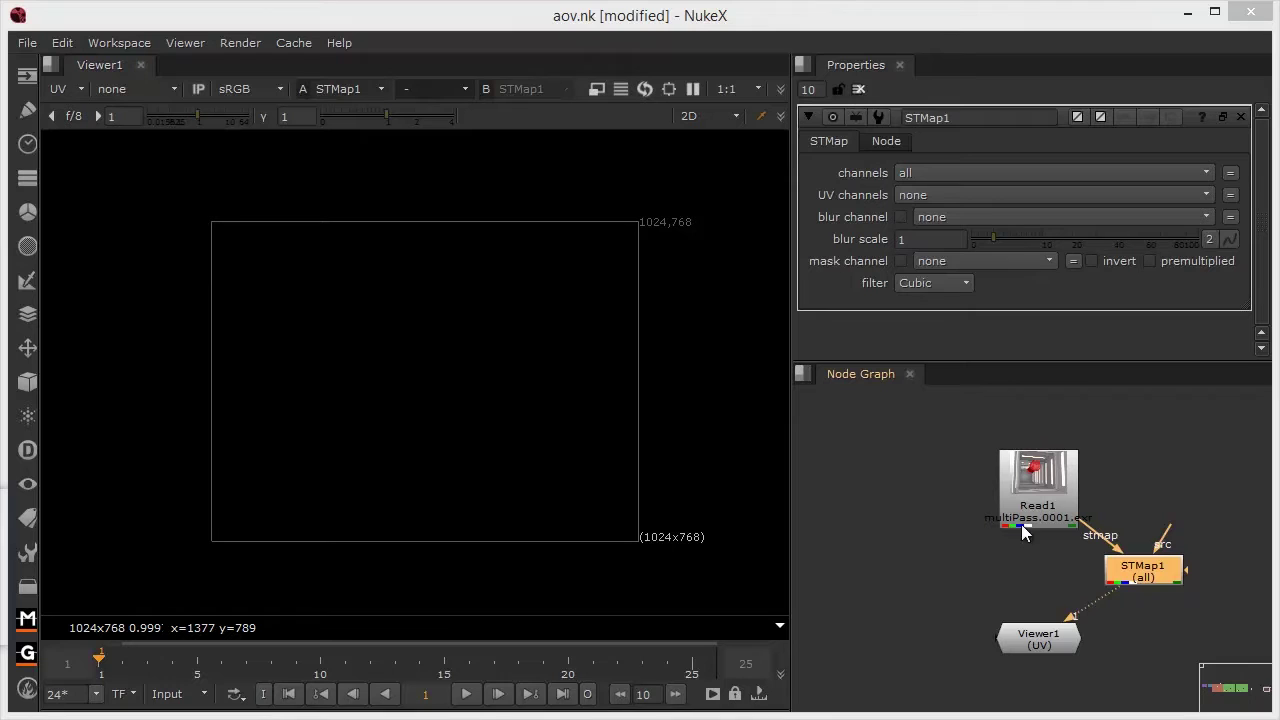
pyautogui.click(953, 196)
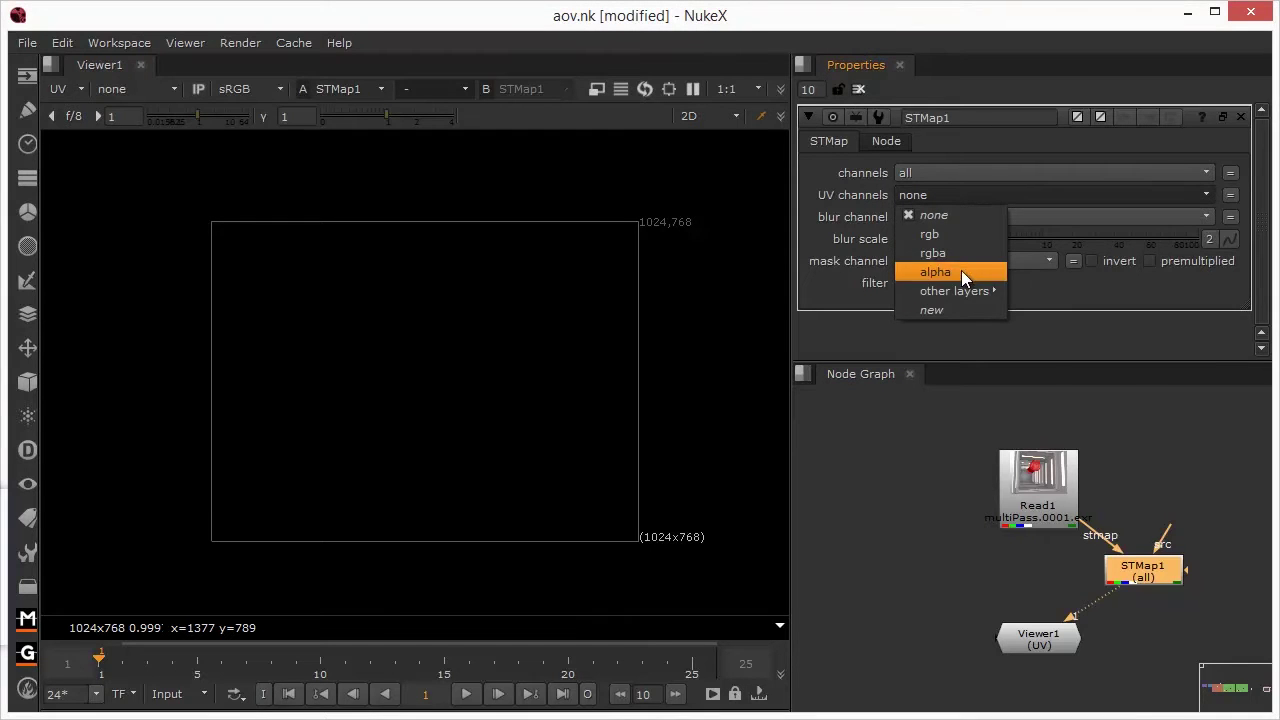
pyautogui.moveTo(965, 292)
pyautogui.click(1042, 462)
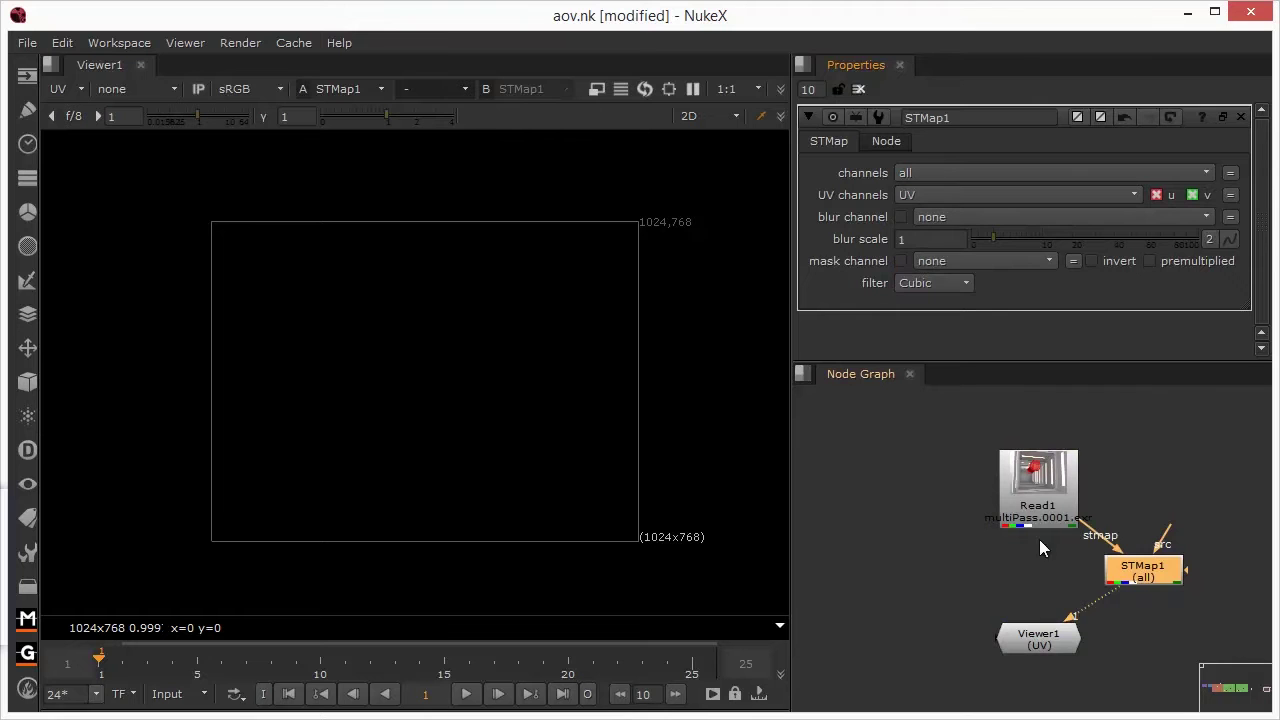
# Switch the viewer back to Read1's rgba render and briefly check its alpha.
pyautogui.click(1038, 485)
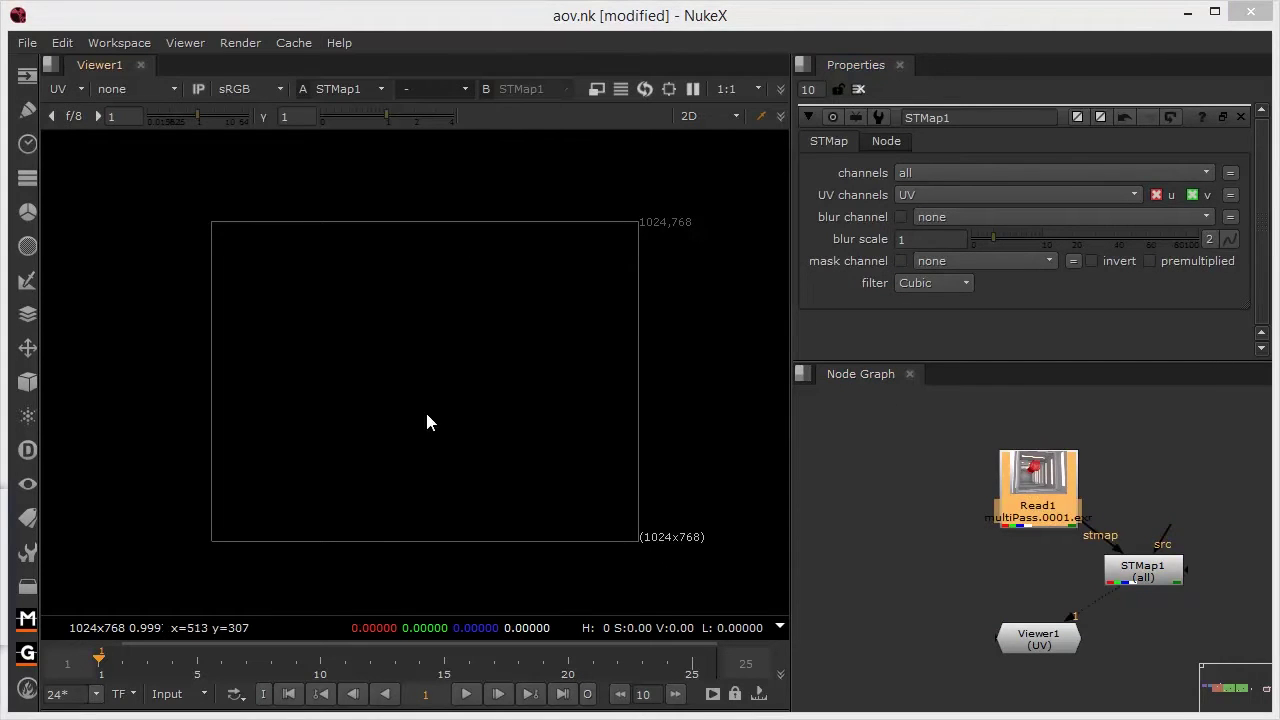
pyautogui.click(48, 92)
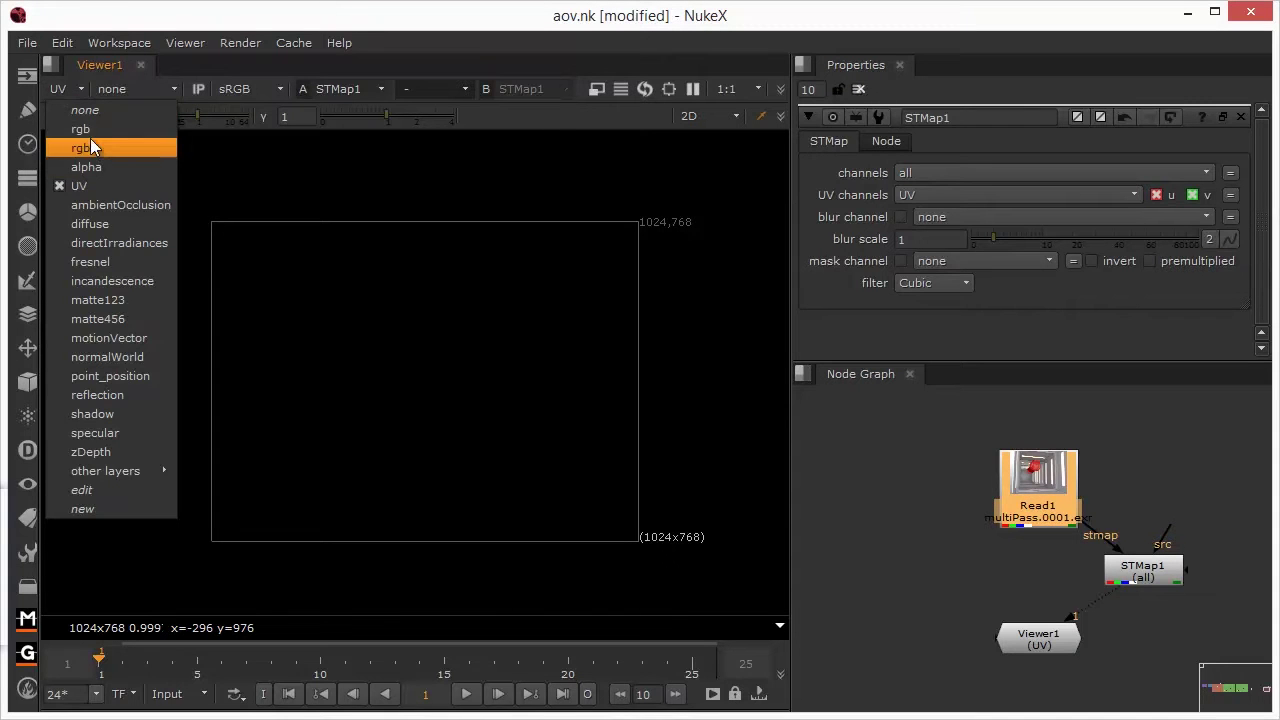
pyautogui.click(91, 140)
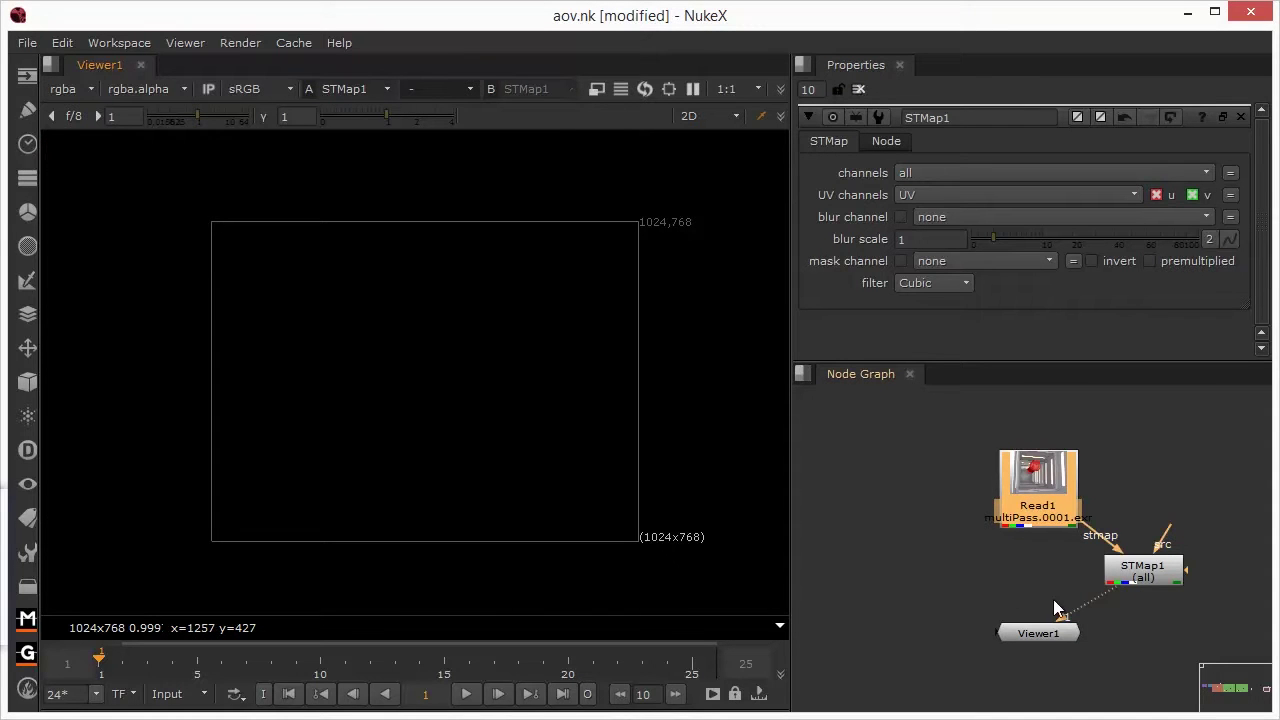
pyautogui.moveTo(1037, 501); pyautogui.dragTo(1034, 491)
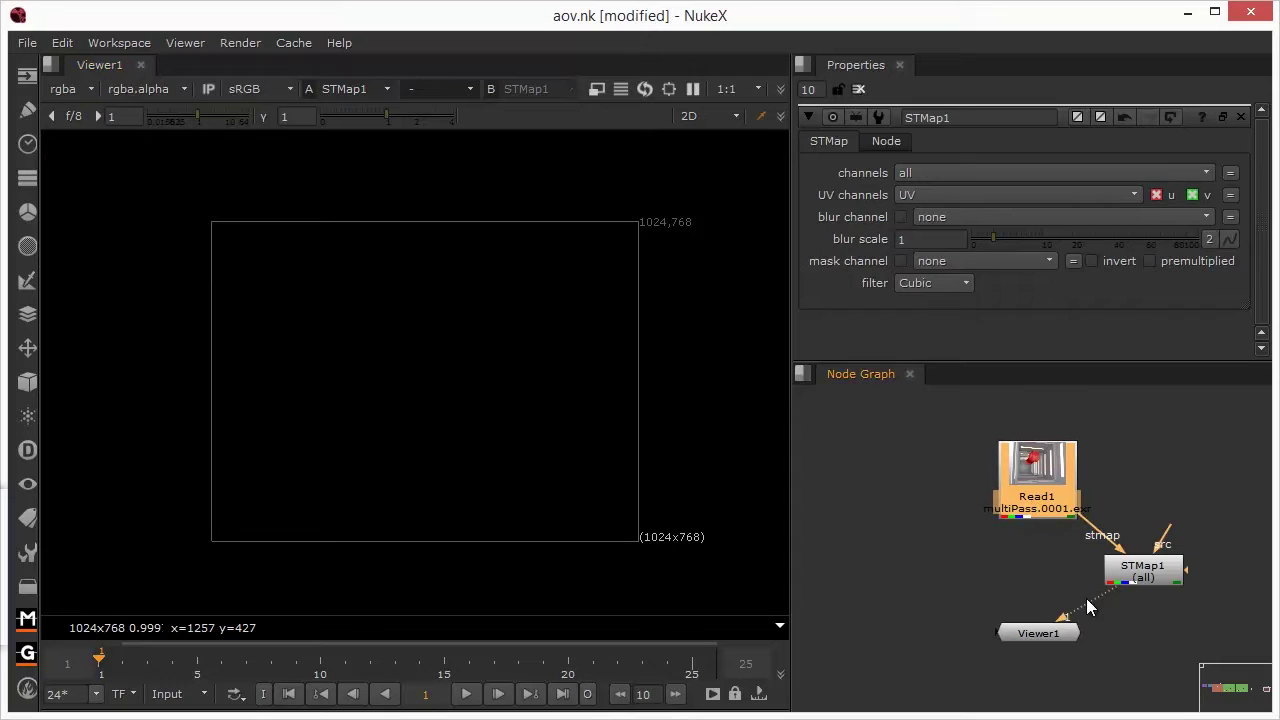
pyautogui.moveTo(1068, 613); pyautogui.dragTo(1037, 500)
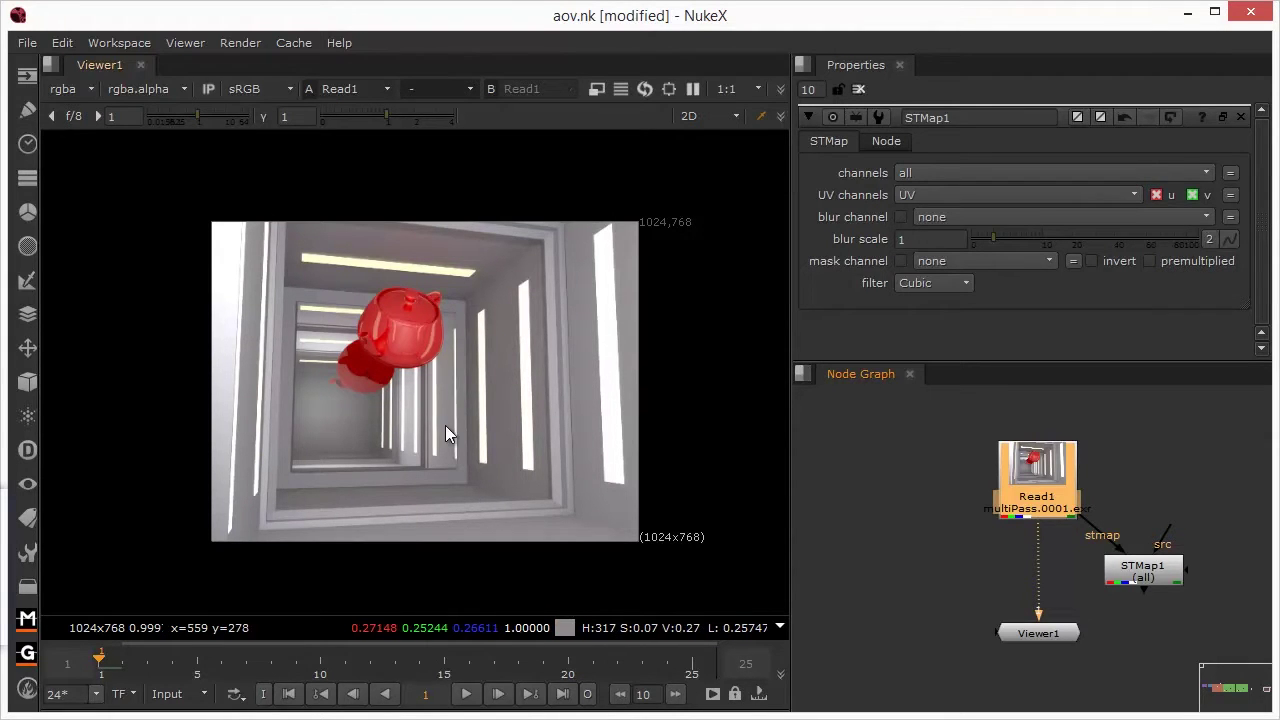
pyautogui.press('a')
pyautogui.press('a')
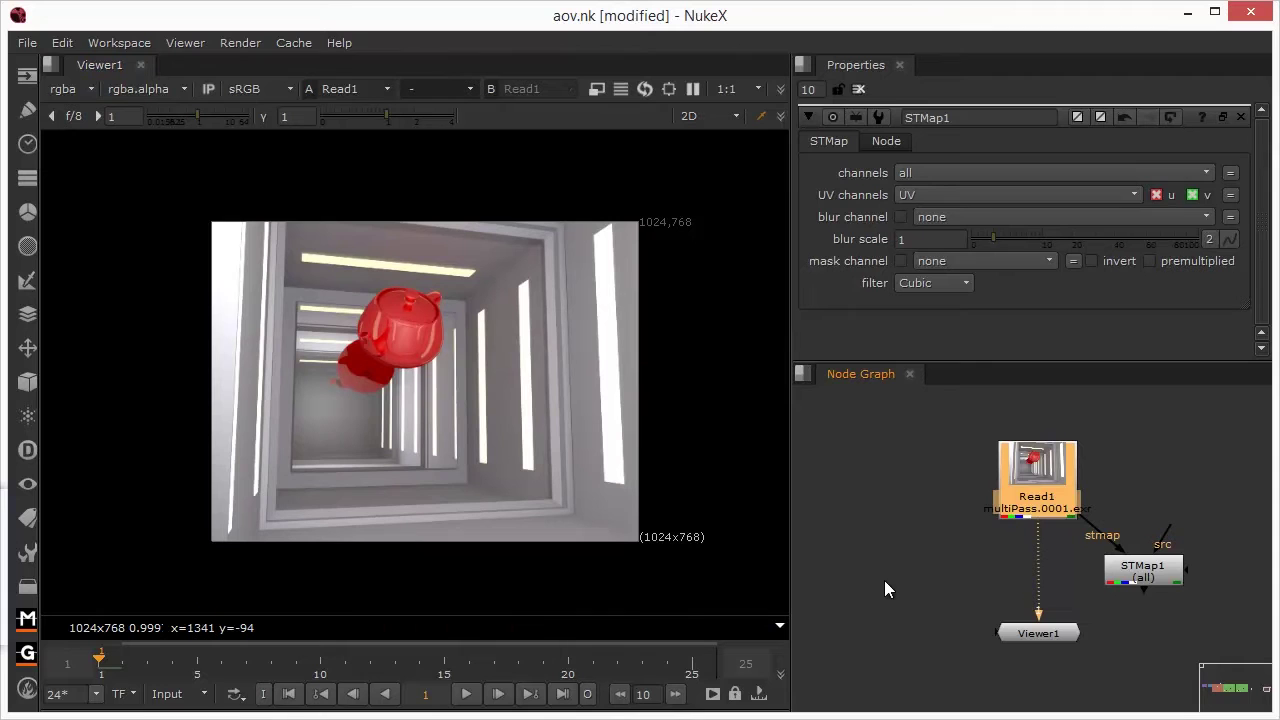
# Add a Copy node with A from Read1 and B from STMap1, feeding Viewer1.
pyautogui.click(911, 573)
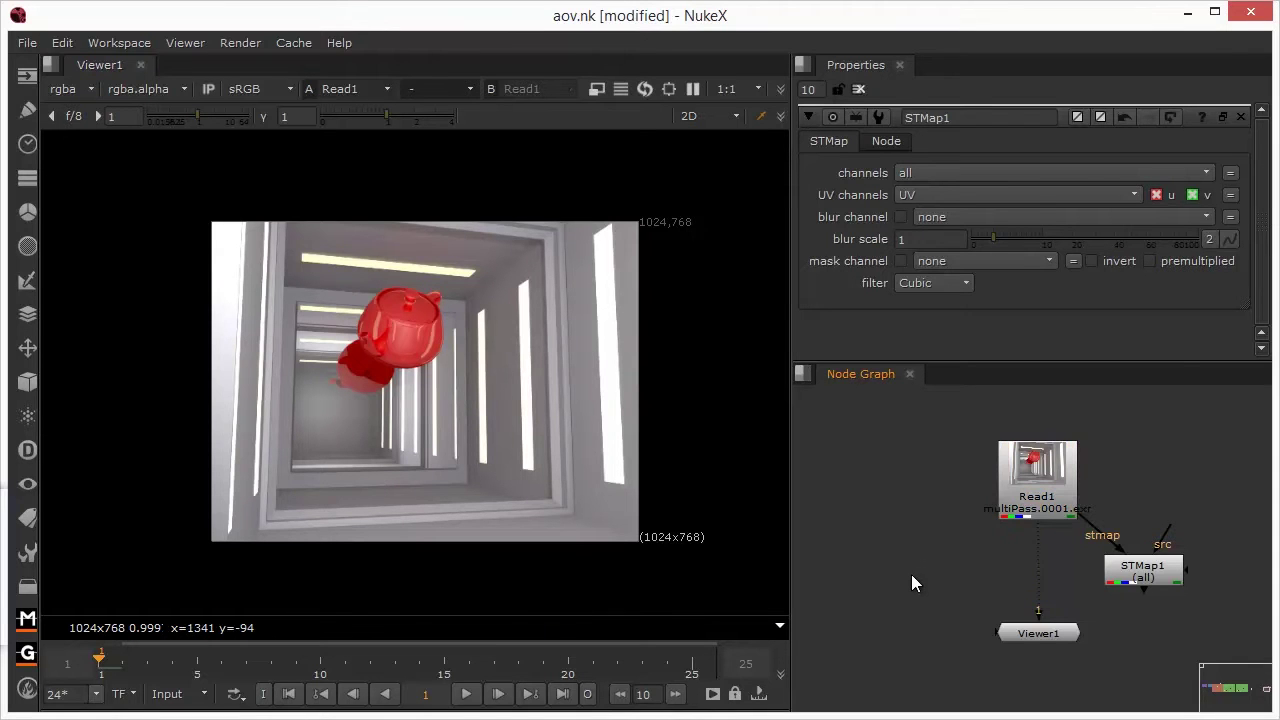
pyautogui.press('k')
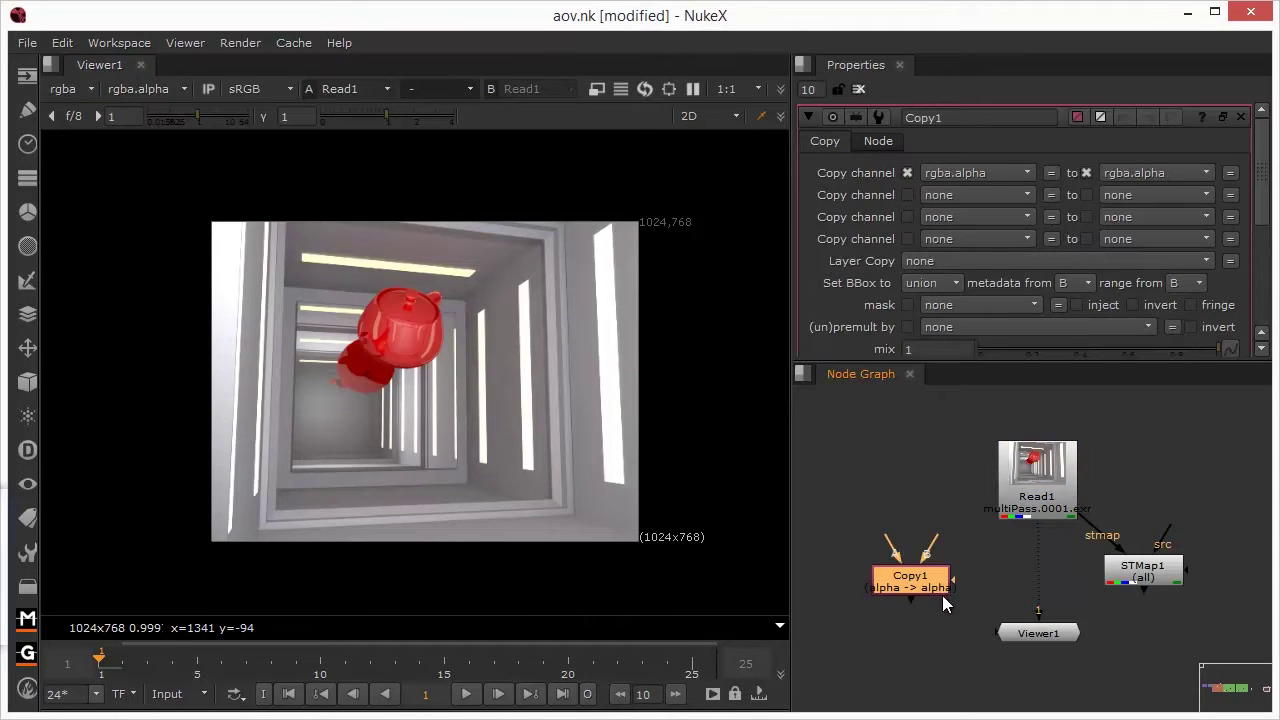
pyautogui.moveTo(942, 595); pyautogui.dragTo(947, 613)
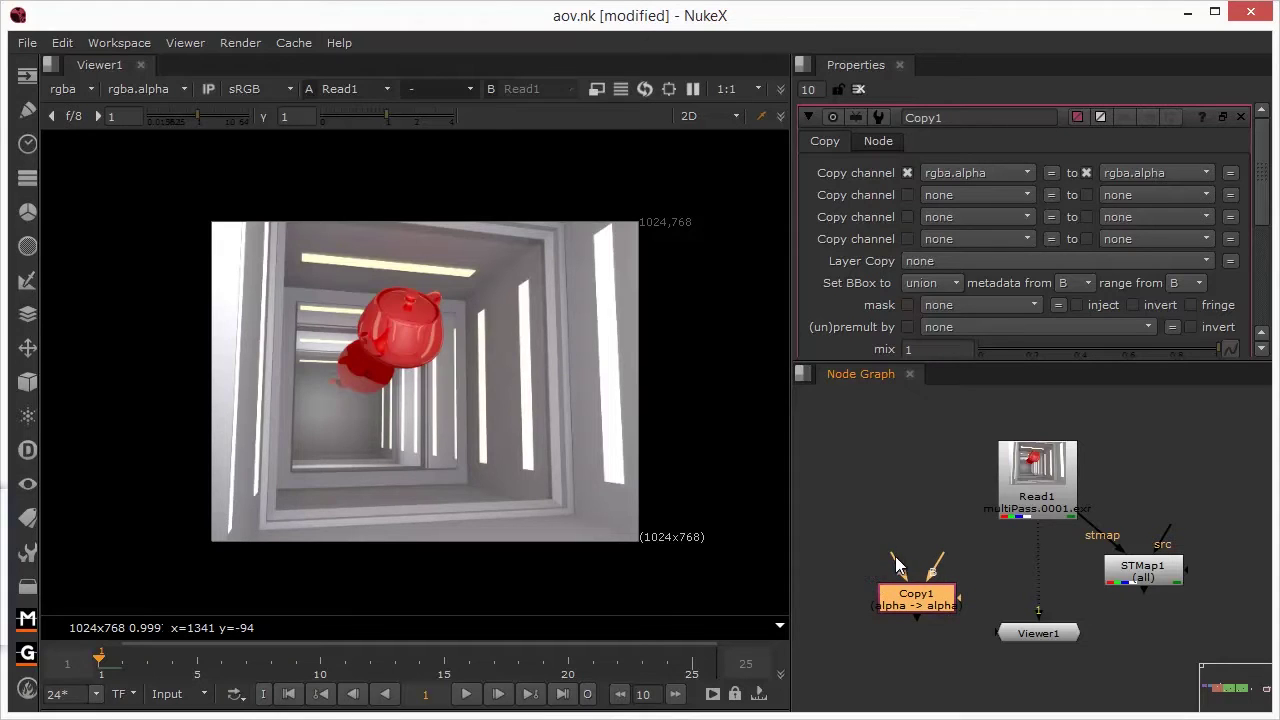
pyautogui.moveTo(895, 563); pyautogui.dragTo(1035, 478)
pyautogui.moveTo(1032, 637); pyautogui.dragTo(926, 598)
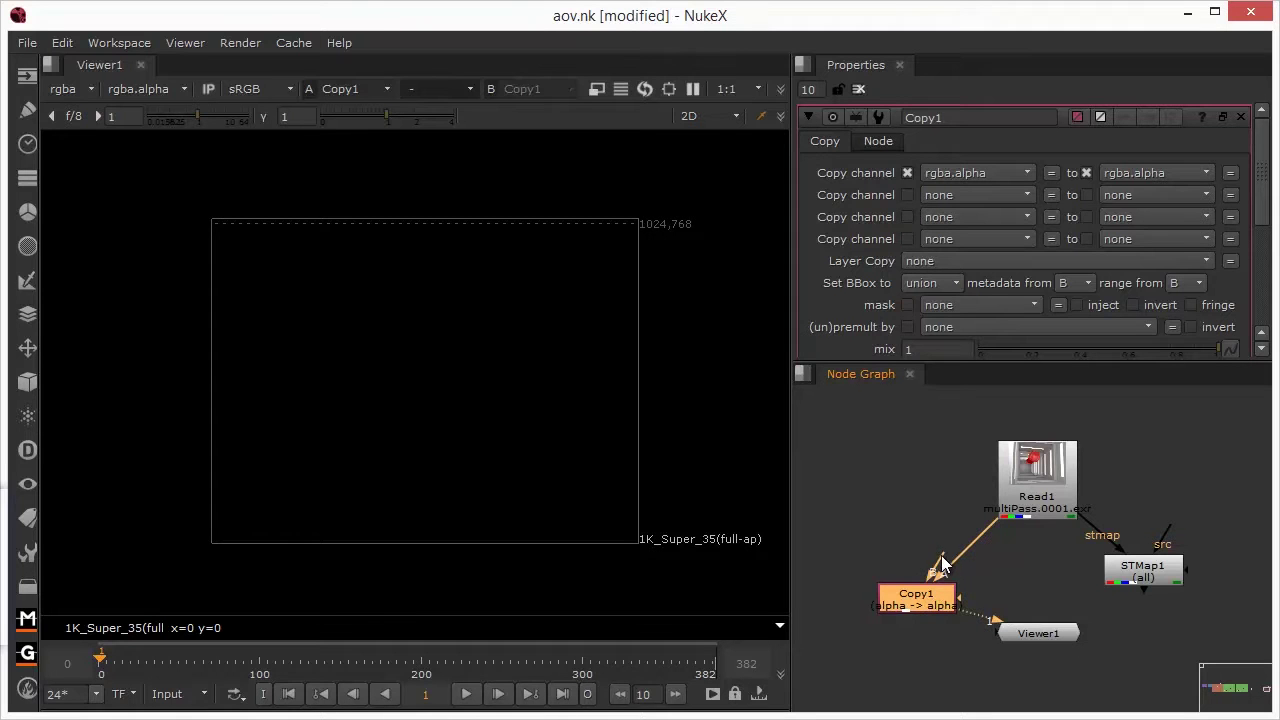
pyautogui.moveTo(941, 563); pyautogui.dragTo(1142, 572)
pyautogui.moveTo(920, 598); pyautogui.dragTo(1146, 634)
pyautogui.click(1046, 638)
pyautogui.moveTo(1046, 633); pyautogui.dragTo(1156, 685)
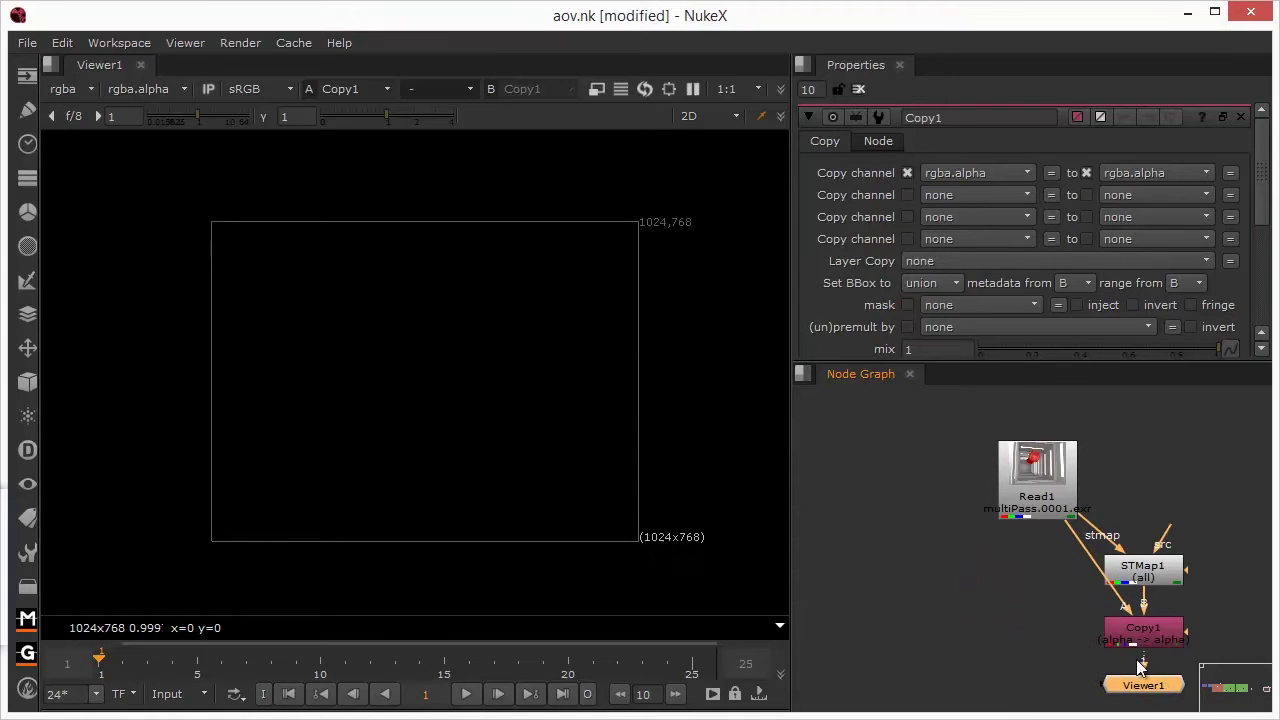
# Tidy the graph and insert a Dot on the Read1-to-Copy1 link.
pyautogui.moveTo(1036, 583); pyautogui.dragTo(956, 551, button='middle')
pyautogui.scroll(-1, 956, 551)
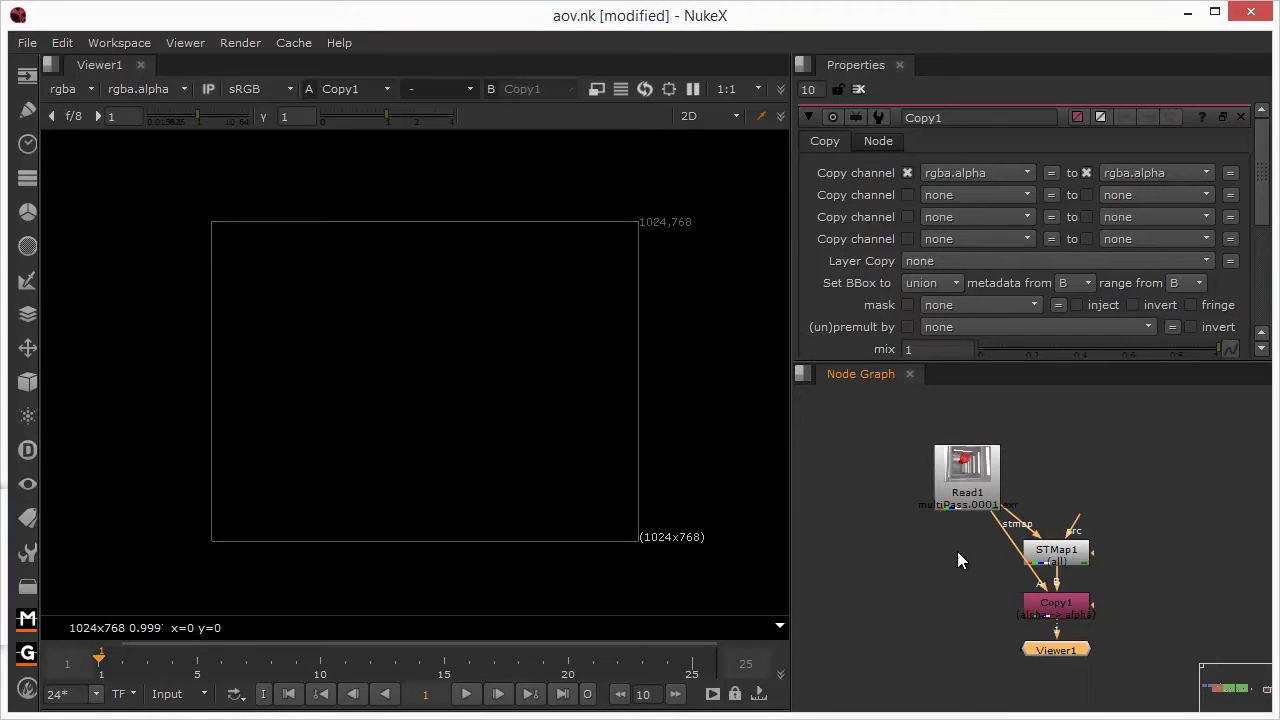
pyautogui.moveTo(1060, 558); pyautogui.dragTo(1059, 481)
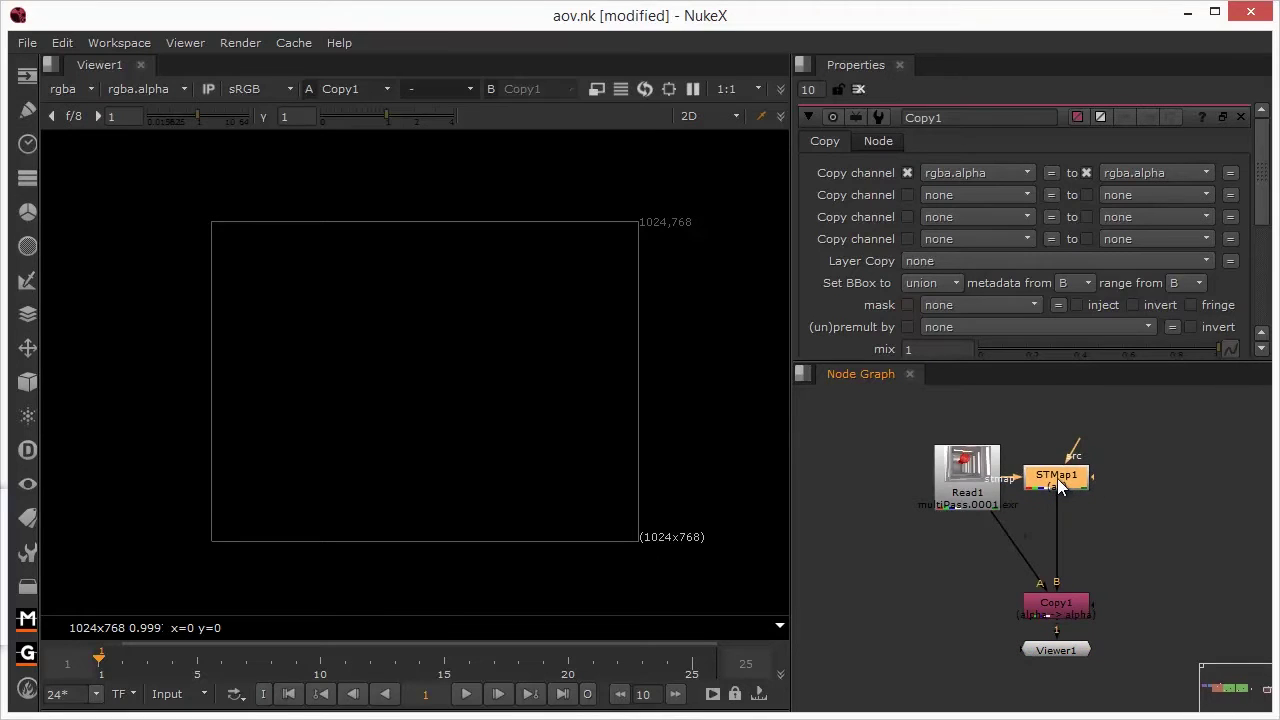
pyautogui.keyDown('ctrl'); pyautogui.moveTo(1016, 536); pyautogui.dragTo(974, 612); pyautogui.keyUp('ctrl')
pyautogui.moveTo(1140, 688); pyautogui.dragTo(906, 574)
pyautogui.moveTo(1068, 612); pyautogui.dragTo(1058, 554)
# Set Copy1 to copy the matte123.teapot channel into alpha.
pyautogui.click(1058, 554)
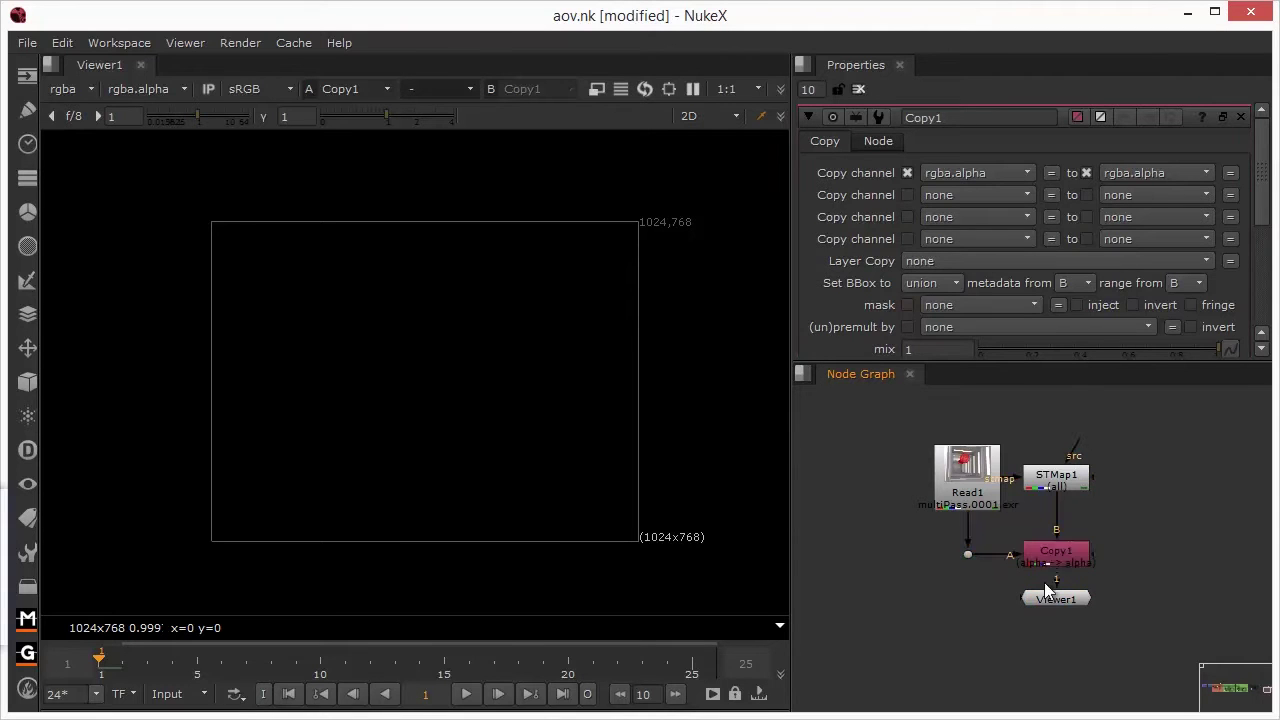
pyautogui.click(977, 173)
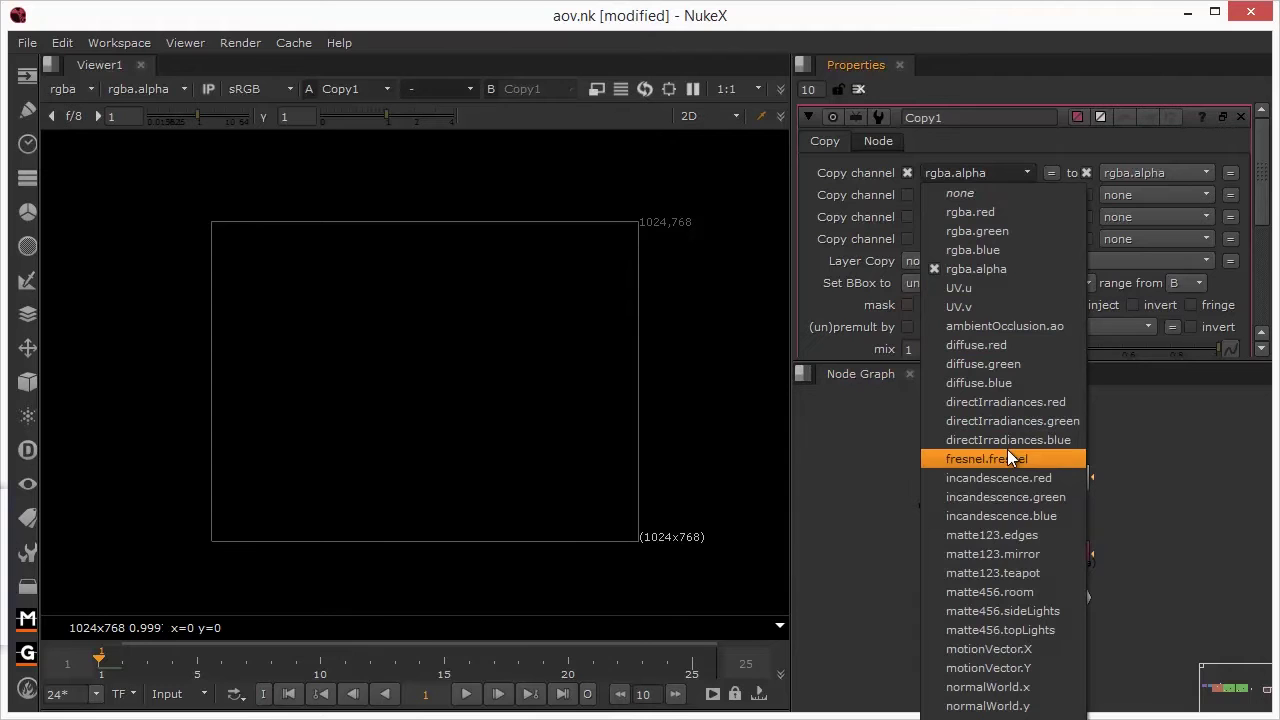
pyautogui.click(981, 573)
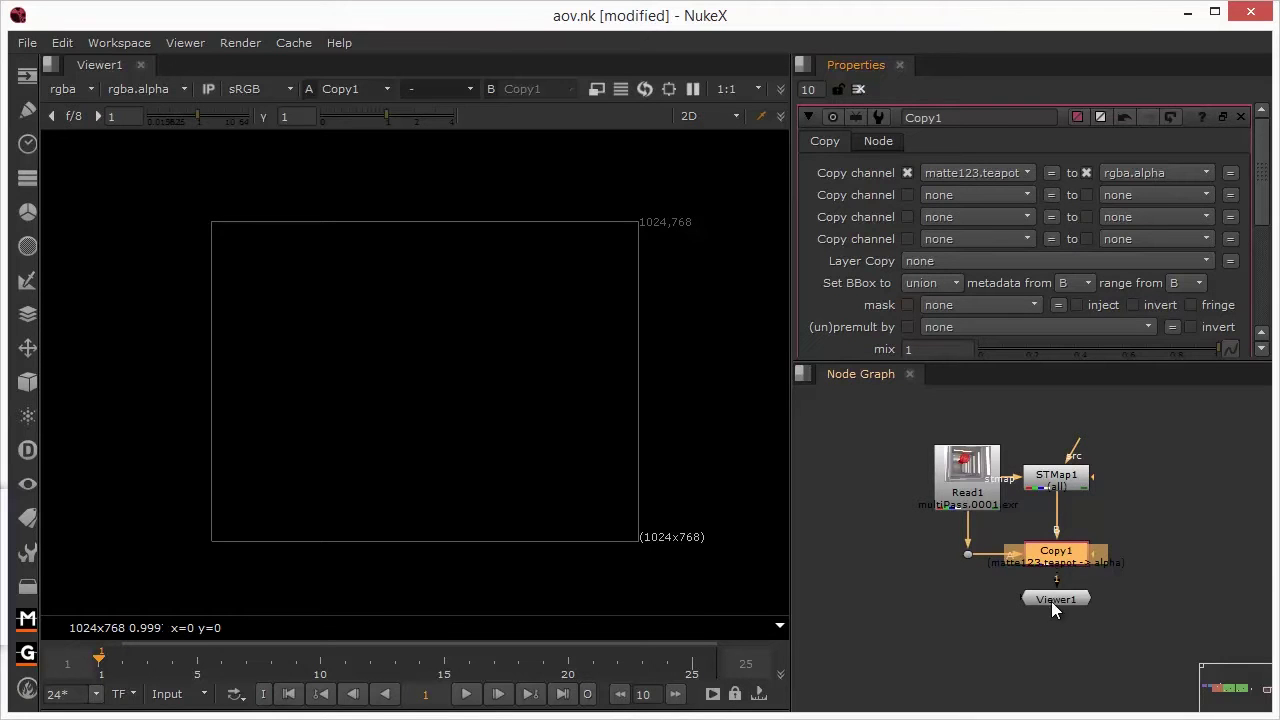
pyautogui.moveTo(1051, 601); pyautogui.dragTo(1055, 625)
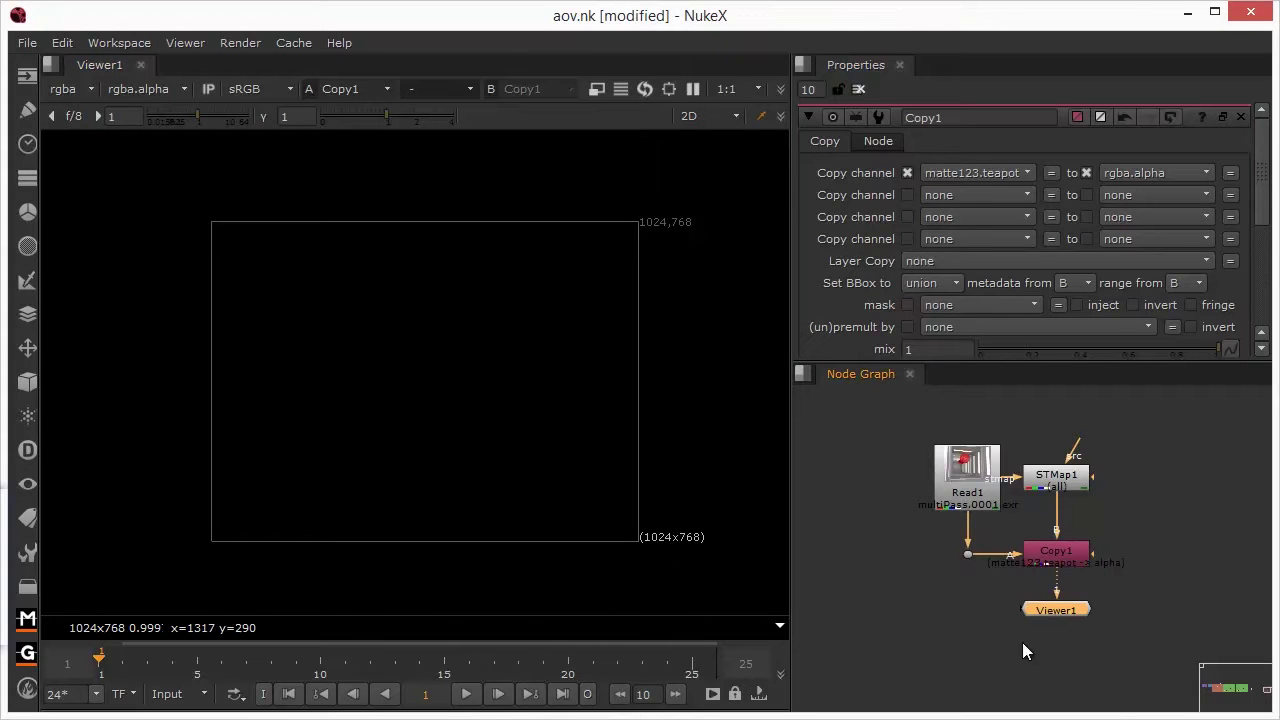
# Insert a Premult node below Copy1 and check the teapot matte at frame 3.
pyautogui.click(1061, 558)
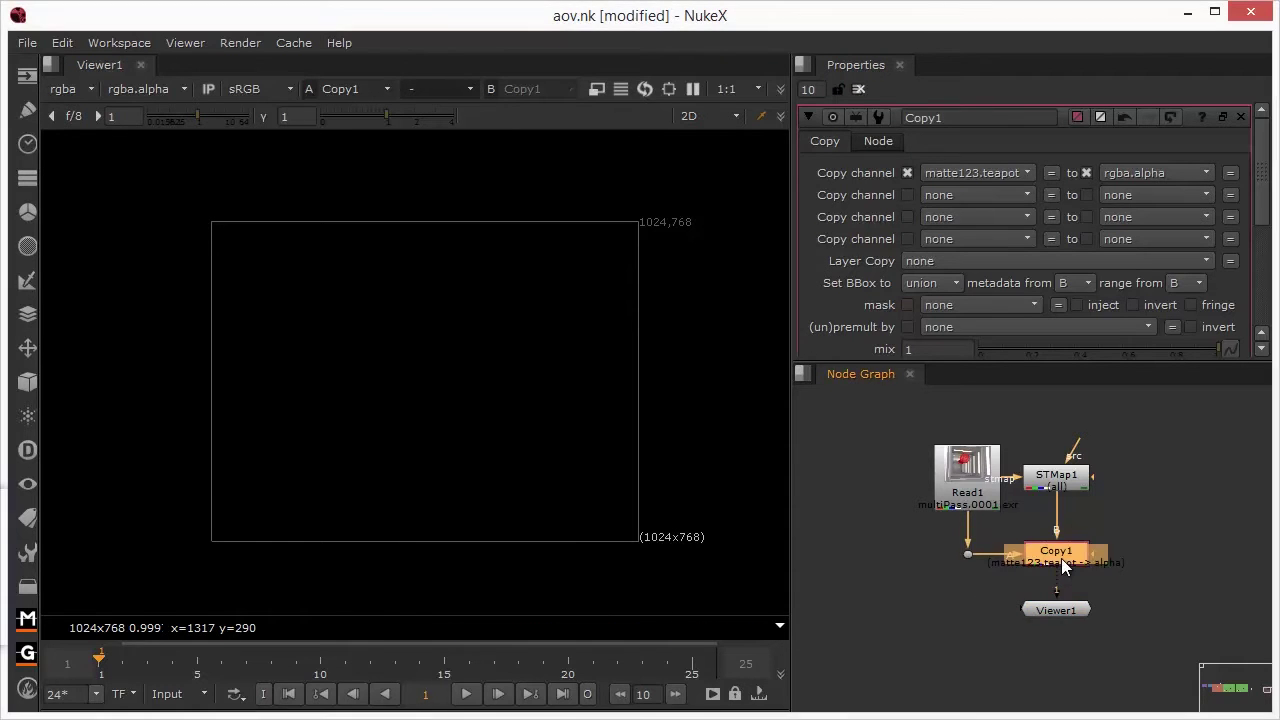
pyautogui.press('Tab')
pyautogui.write('pr')
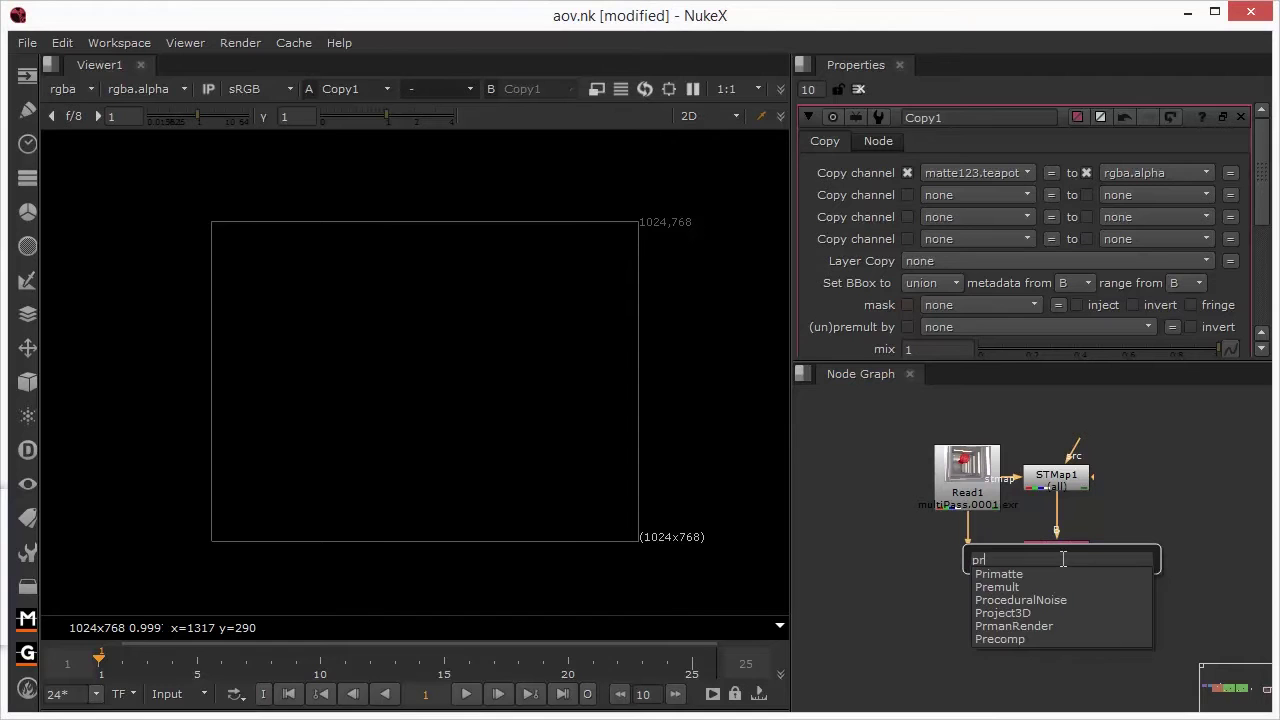
pyautogui.write('m')
pyautogui.press('BackSpace')
pyautogui.write('emul')
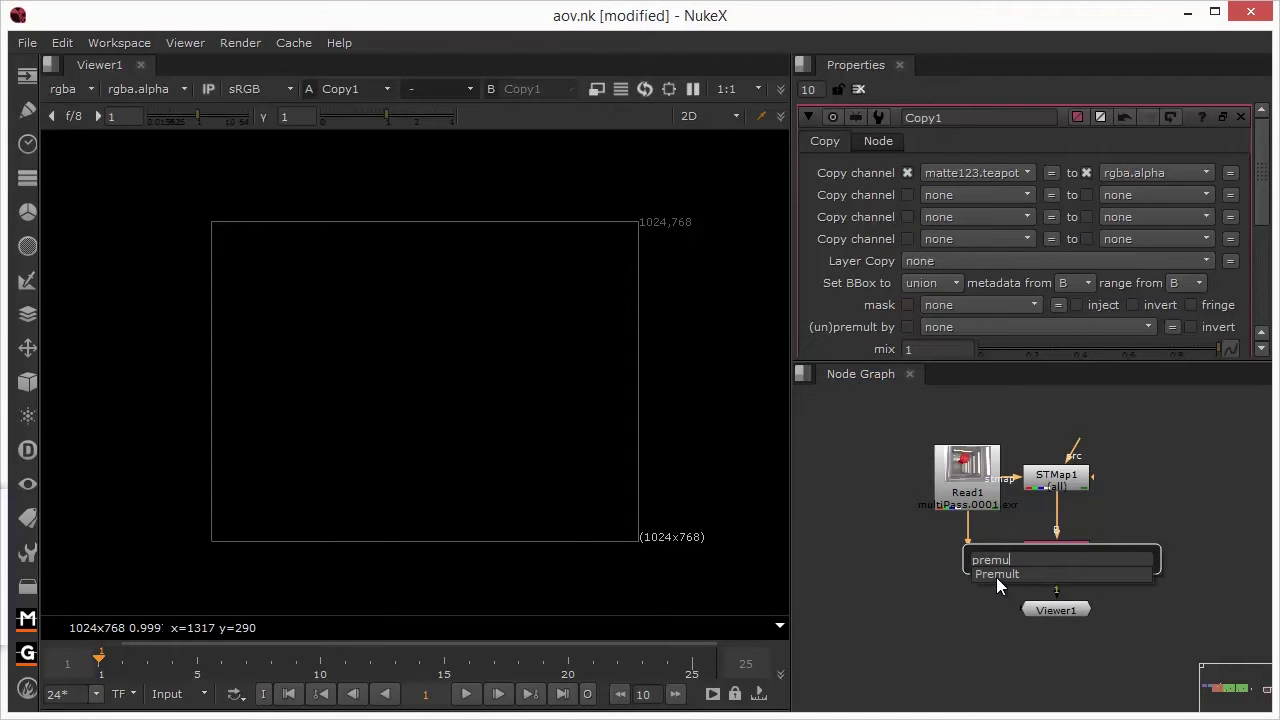
pyautogui.click(996, 577)
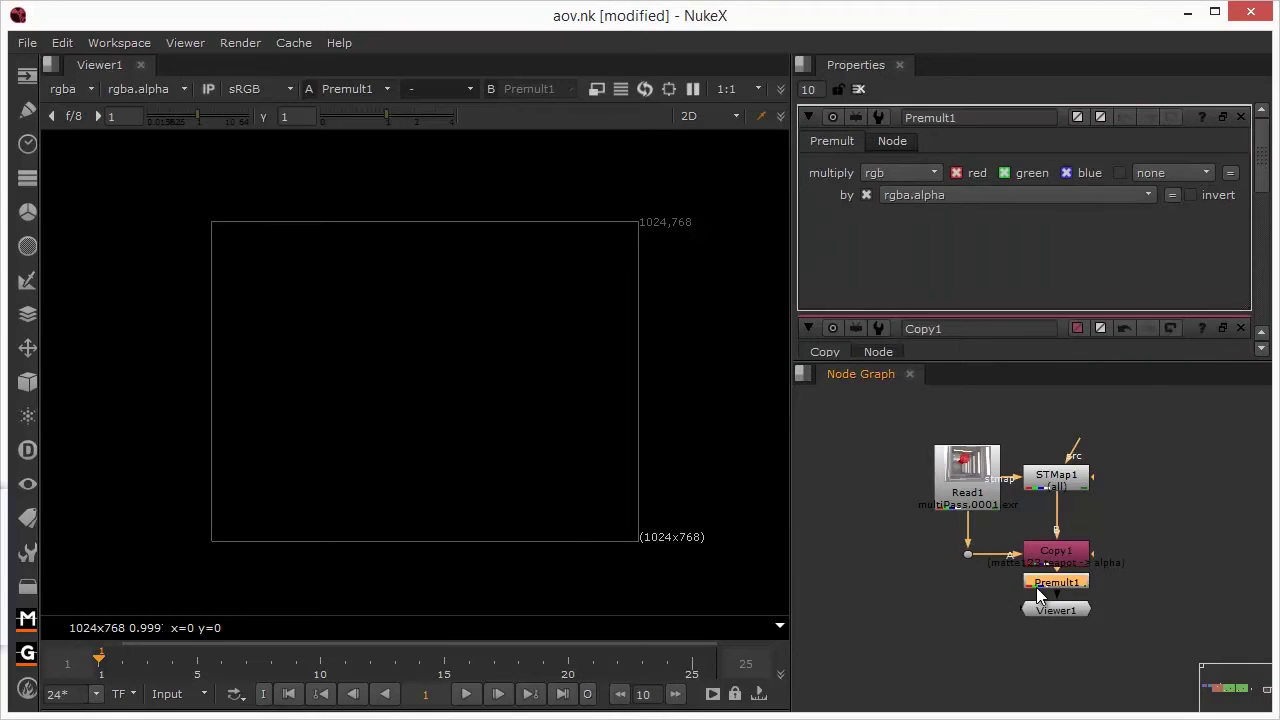
pyautogui.moveTo(1038, 591); pyautogui.dragTo(1036, 617)
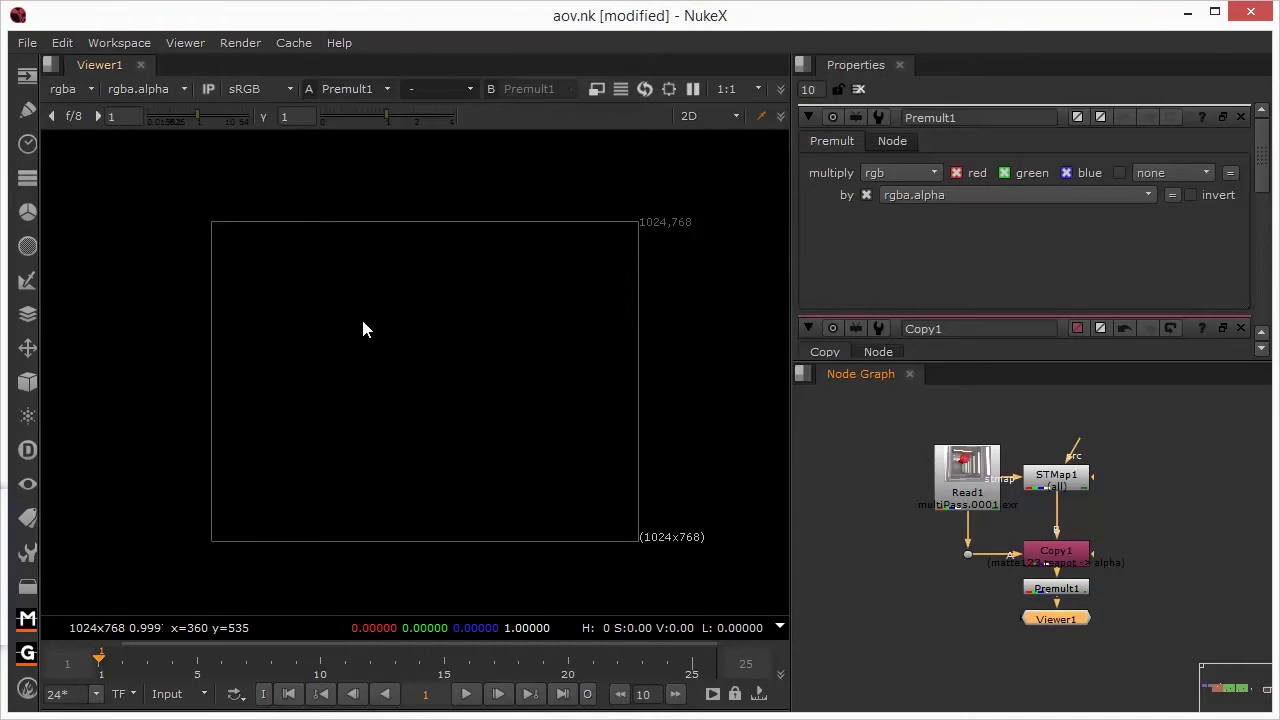
pyautogui.click(140, 658)
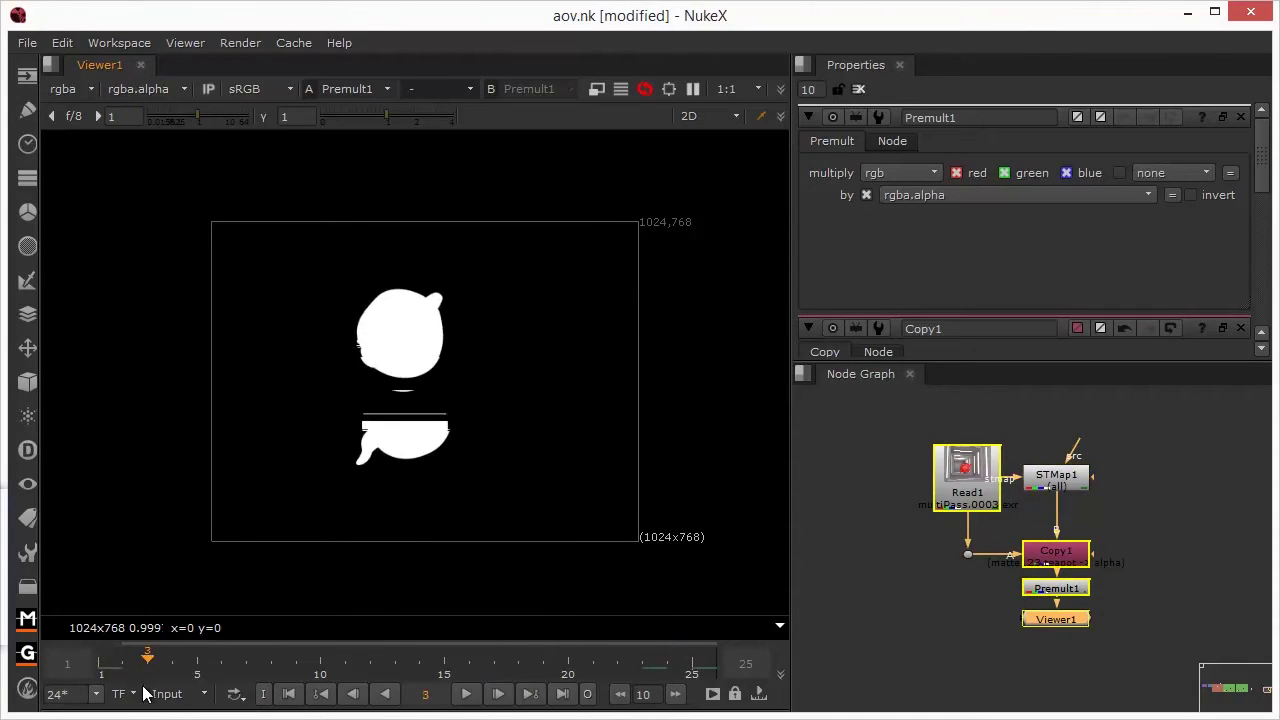
pyautogui.press('Left')
pyautogui.press('Left')
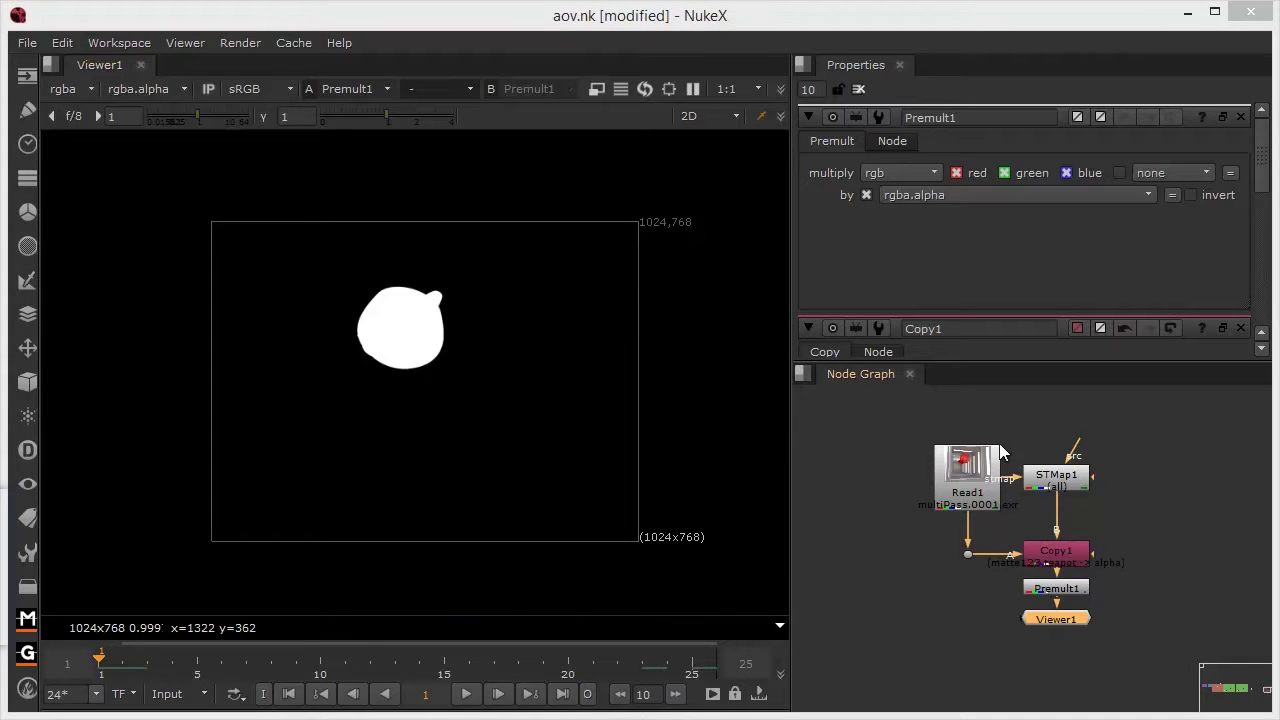
# Feed a CheckerBoard node into STMap1's src input and review the checkered teapot at frame 15.
pyautogui.click(27, 76)
pyautogui.click(88, 189)
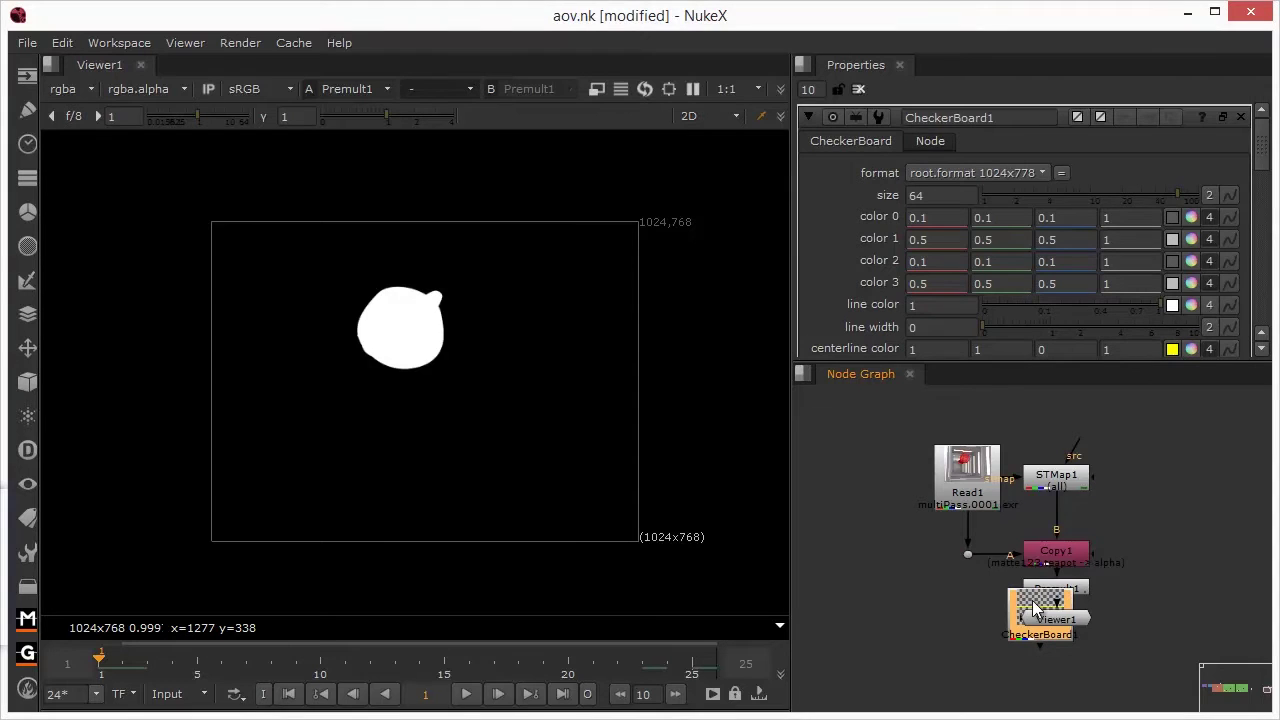
pyautogui.moveTo(1038, 607); pyautogui.dragTo(1160, 482)
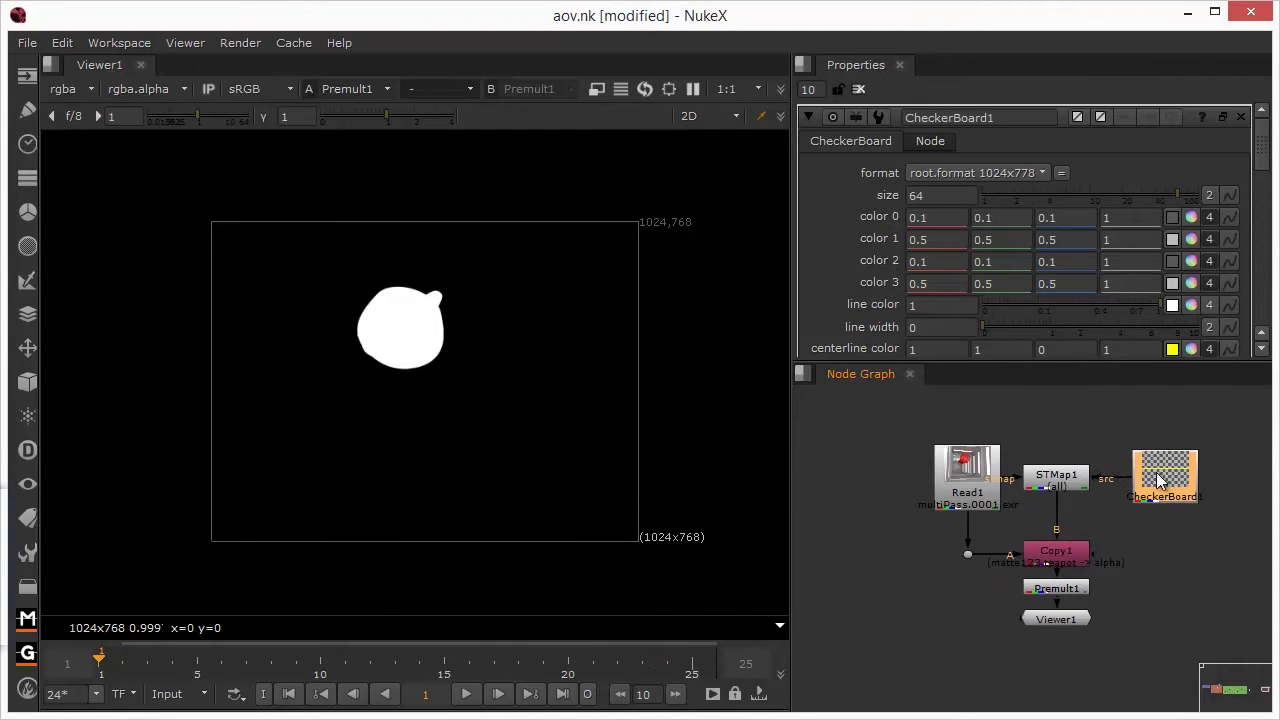
pyautogui.moveTo(1056, 619); pyautogui.dragTo(1056, 633)
pyautogui.click(61, 90)
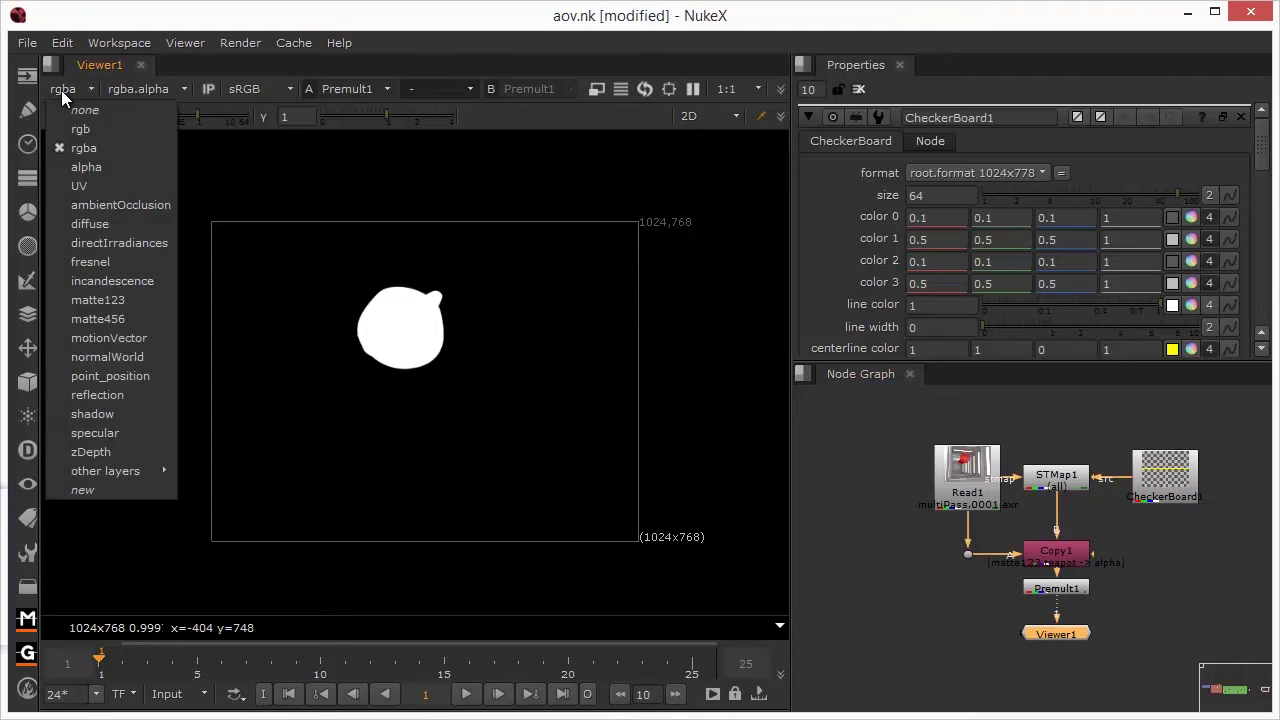
pyautogui.click(61, 90)
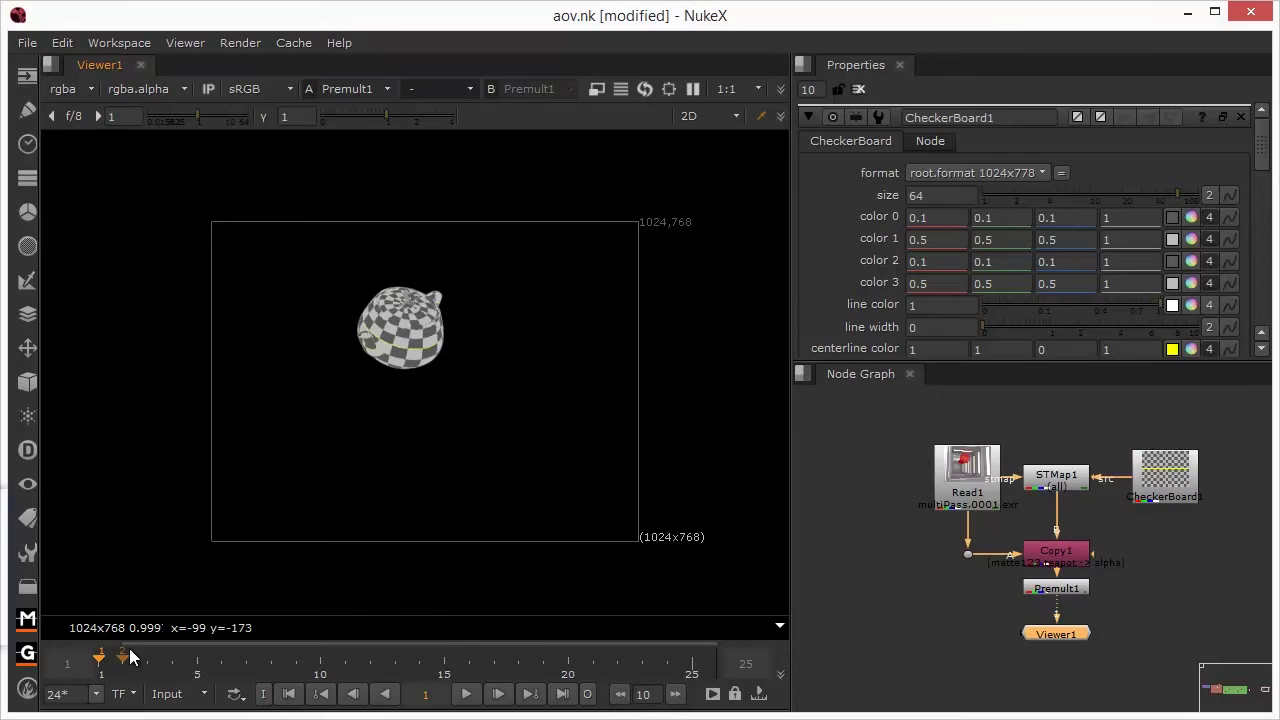
pyautogui.moveTo(110, 660); pyautogui.dragTo(445, 675)
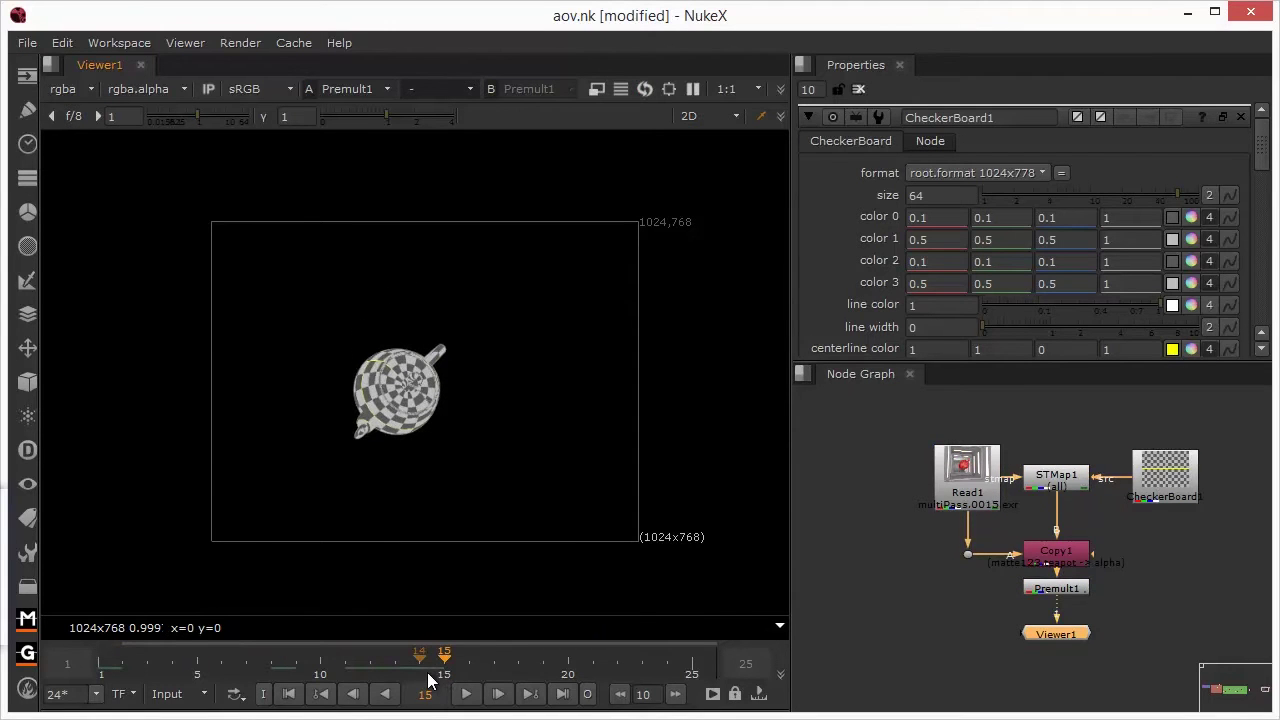
pyautogui.click(474, 667)
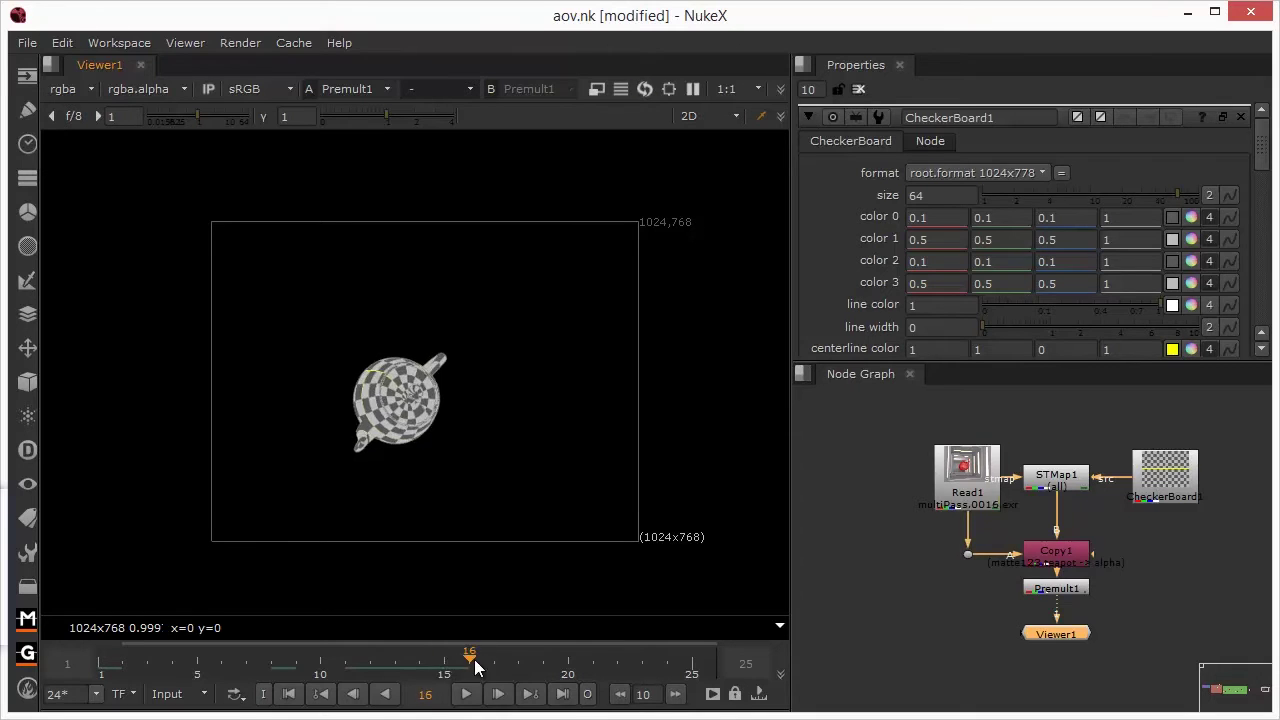
pyautogui.press('Left')
pyautogui.scroll(4, 250, 415)
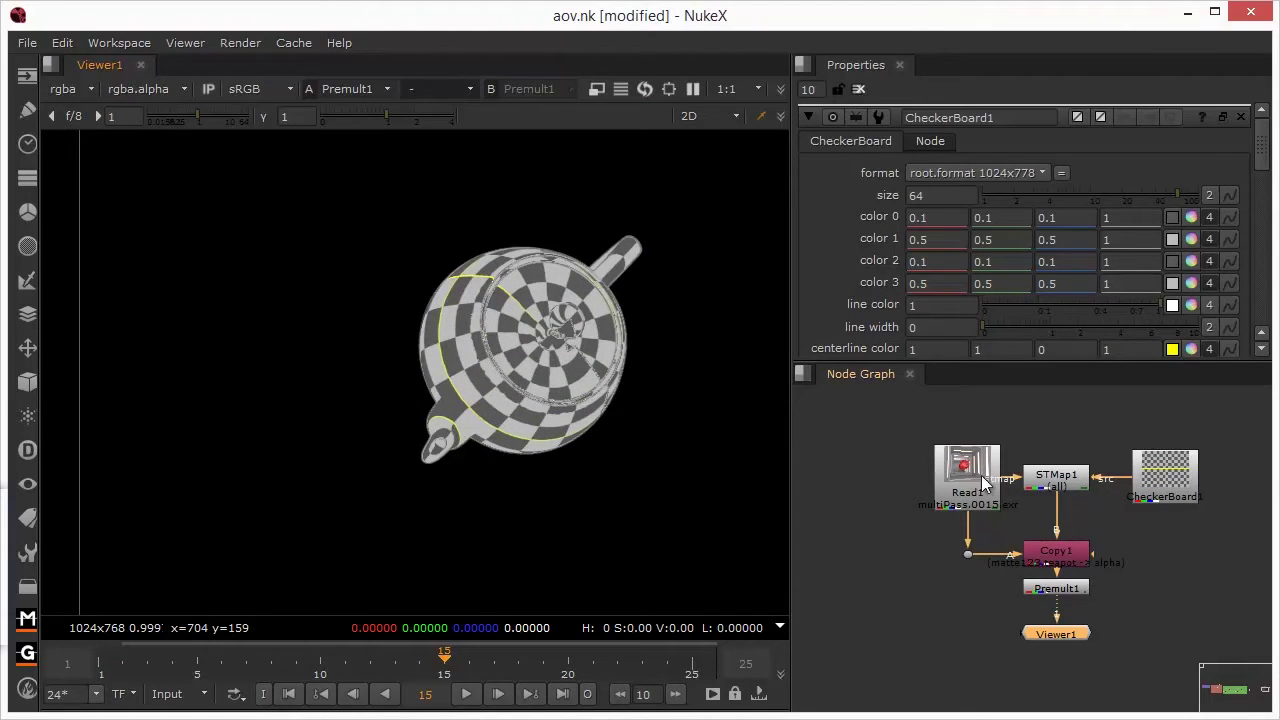
pyautogui.click(1170, 488)
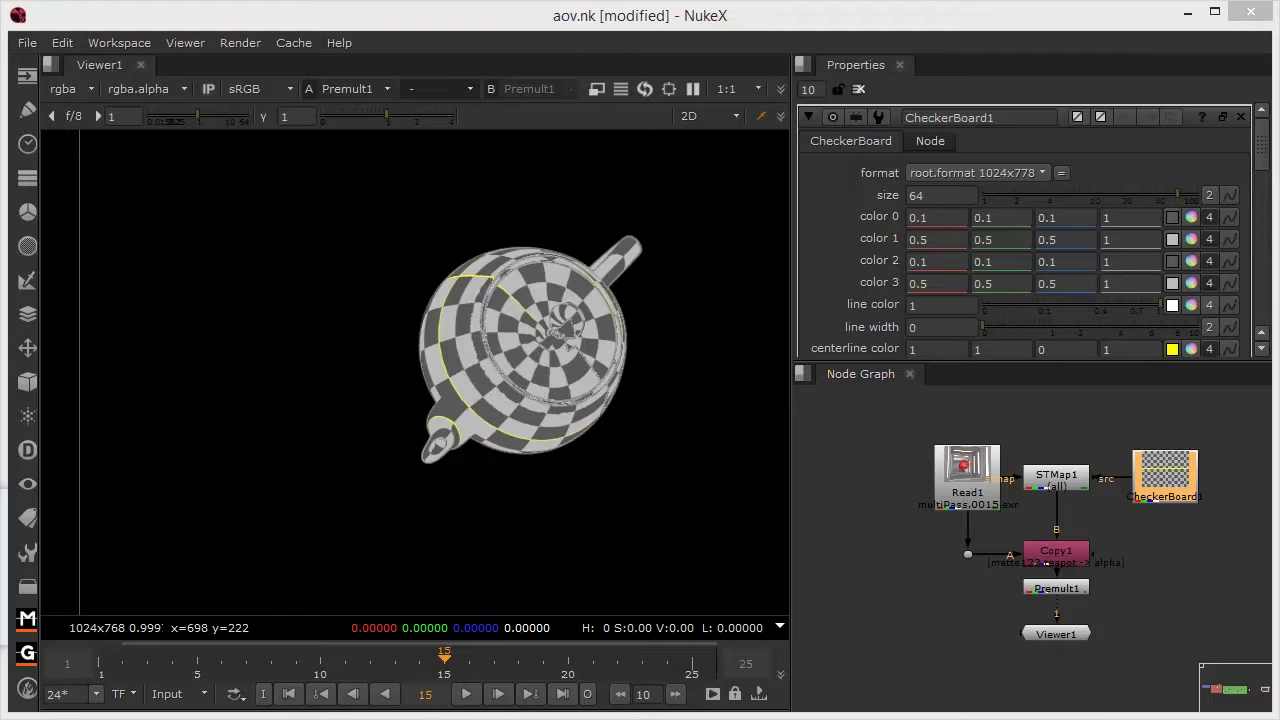
# Move Read1 and its Dot left, detach STMap1's stmap input, and search nodes for 'ad'.
pyautogui.click(1058, 478)
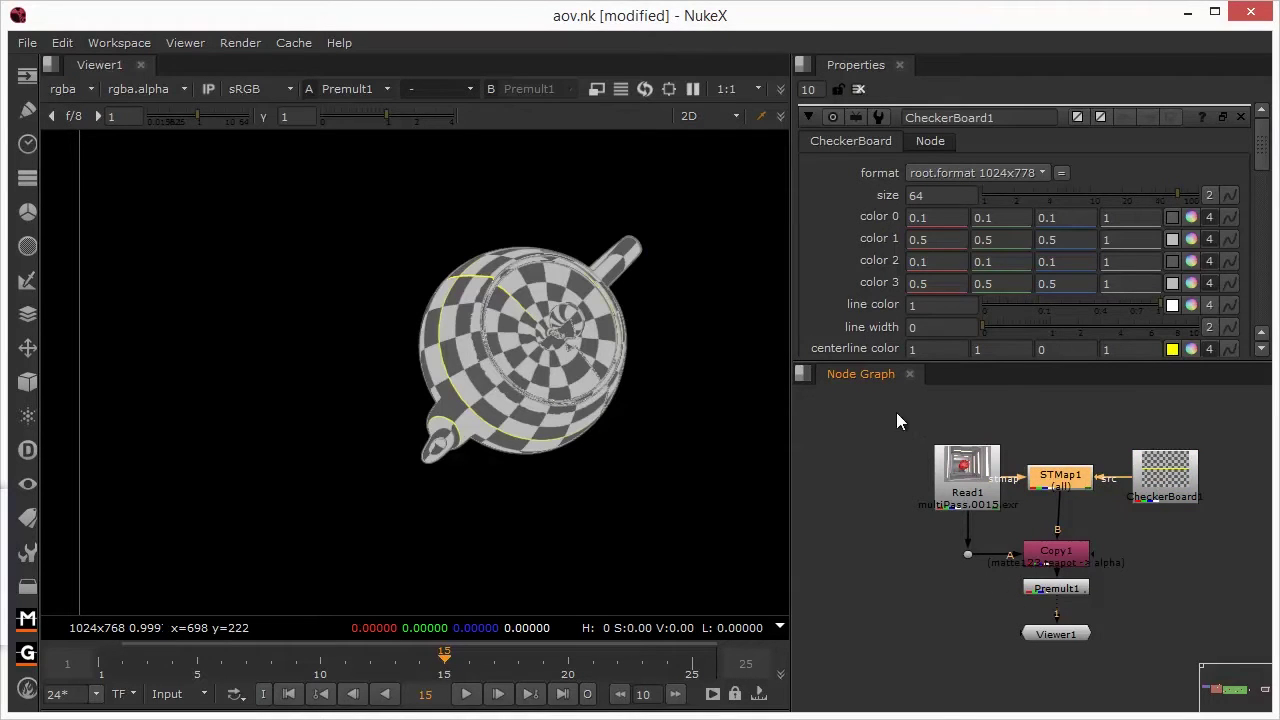
pyautogui.moveTo(896, 412); pyautogui.dragTo(1017, 590)
pyautogui.moveTo(979, 495); pyautogui.dragTo(869, 495)
pyautogui.moveTo(987, 477); pyautogui.dragTo(996, 512)
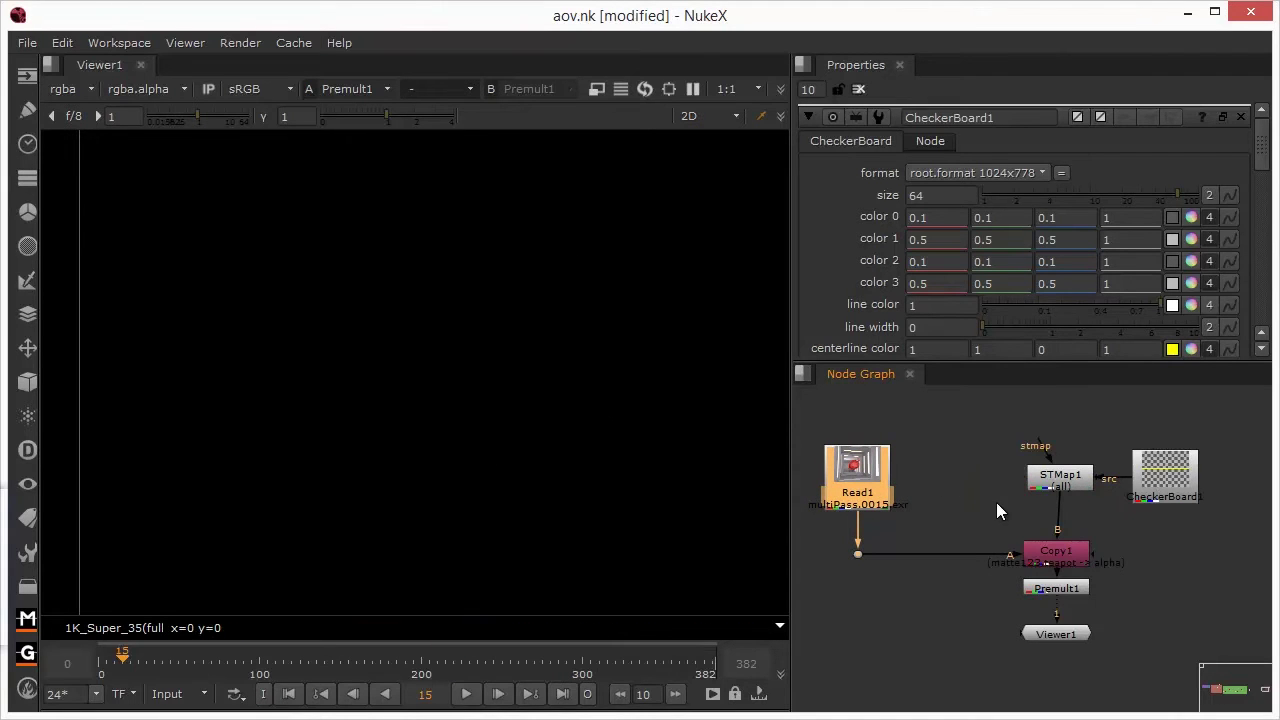
pyautogui.moveTo(1039, 633); pyautogui.dragTo(1039, 646)
pyautogui.click(925, 468)
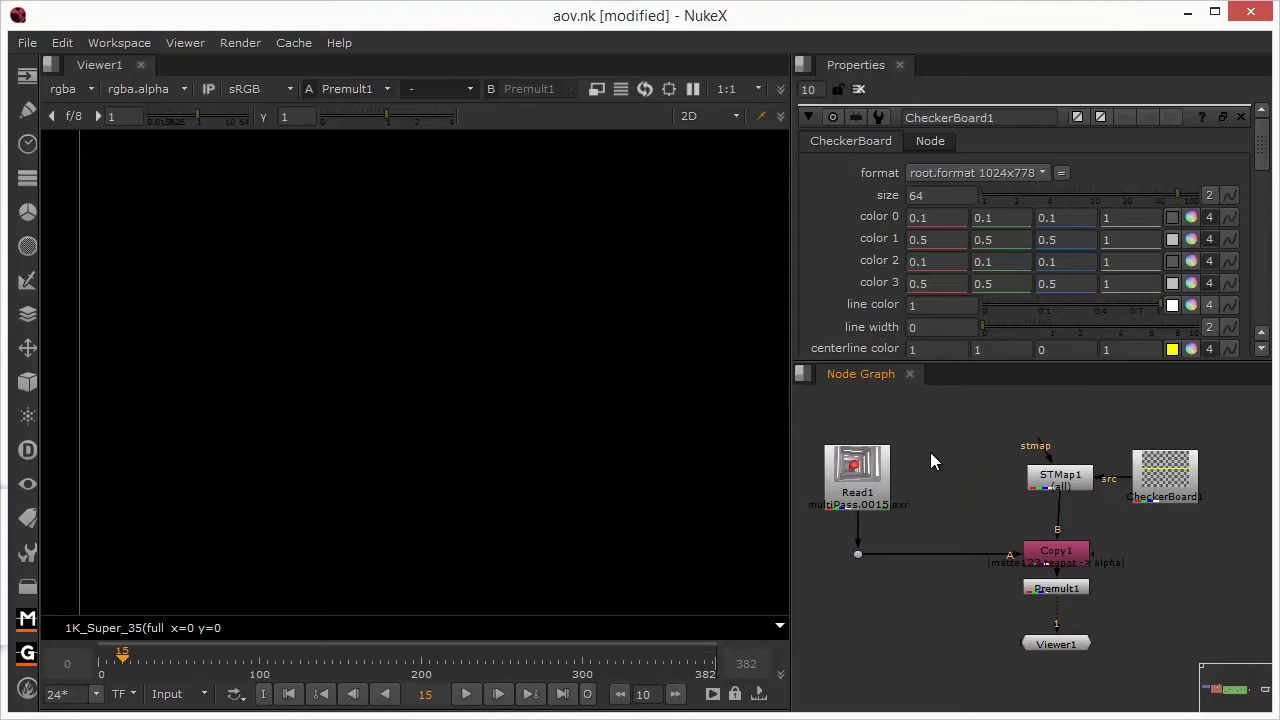
pyautogui.press('Tab')
pyautogui.write('ad')
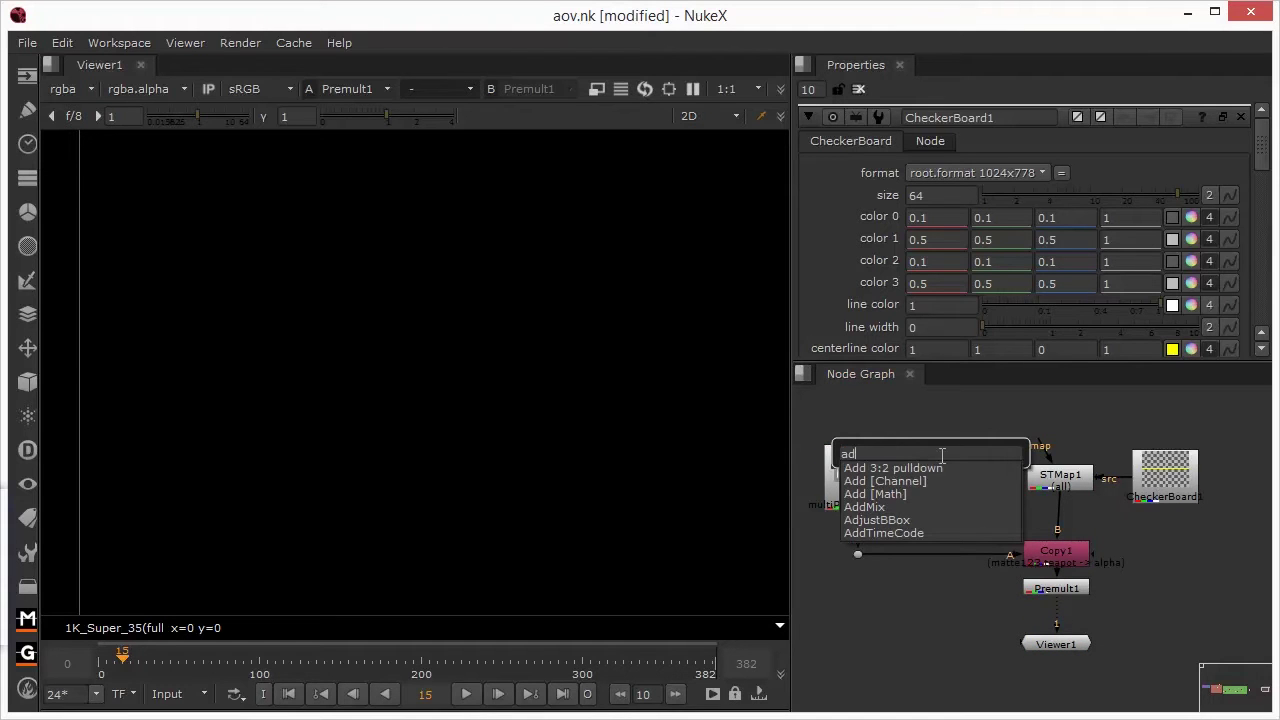
# Create an Add [Math] node working on the UV layer's u channel only.
pyautogui.click(877, 494)
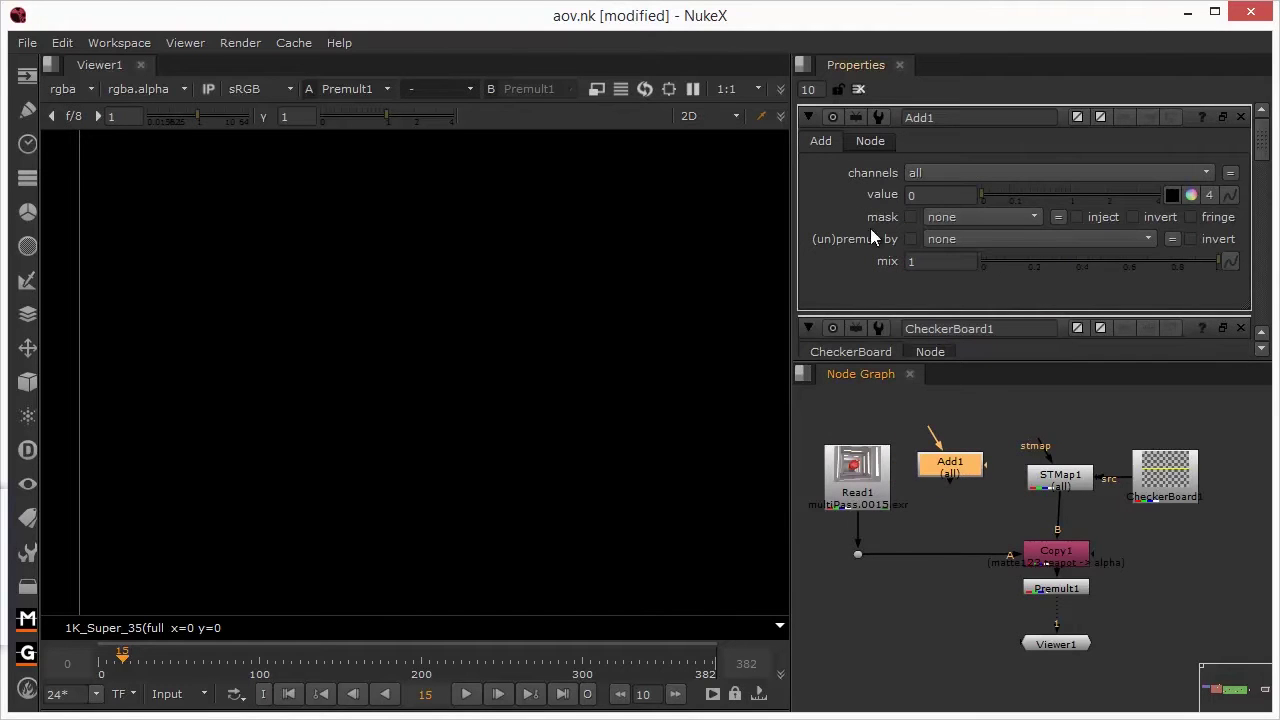
pyautogui.click(955, 173)
pyautogui.moveTo(962, 288)
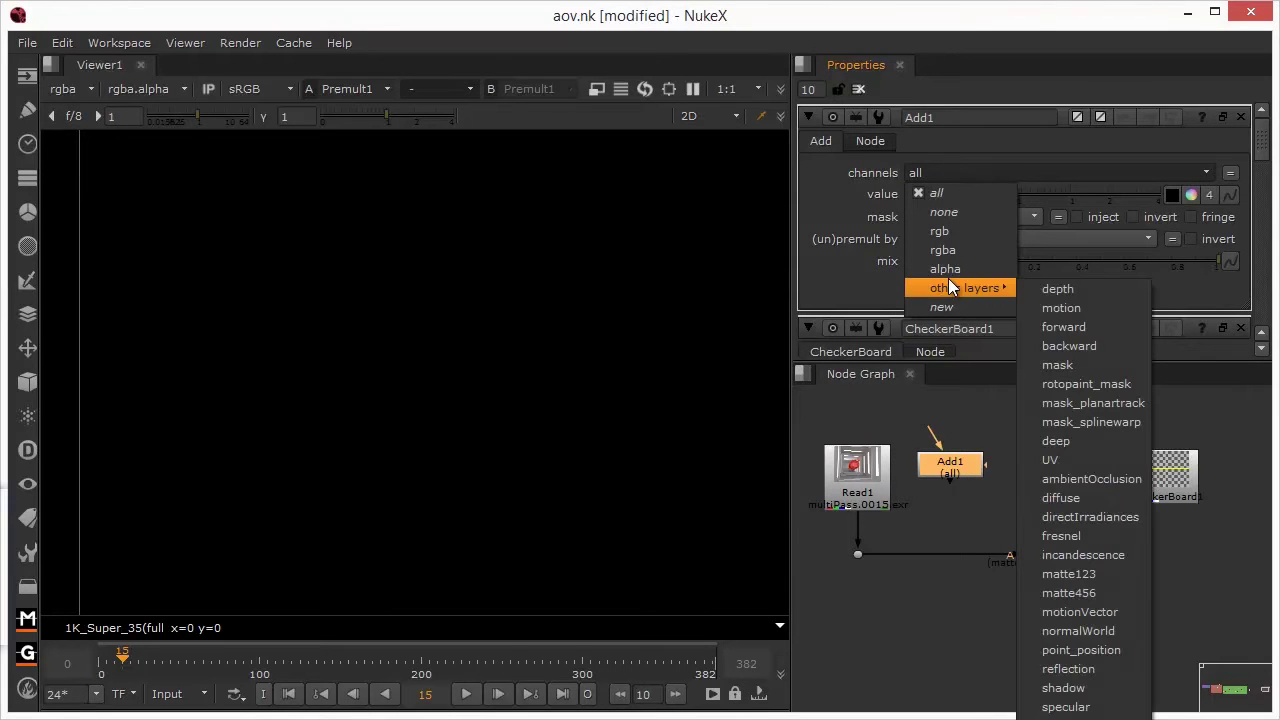
pyautogui.click(1068, 464)
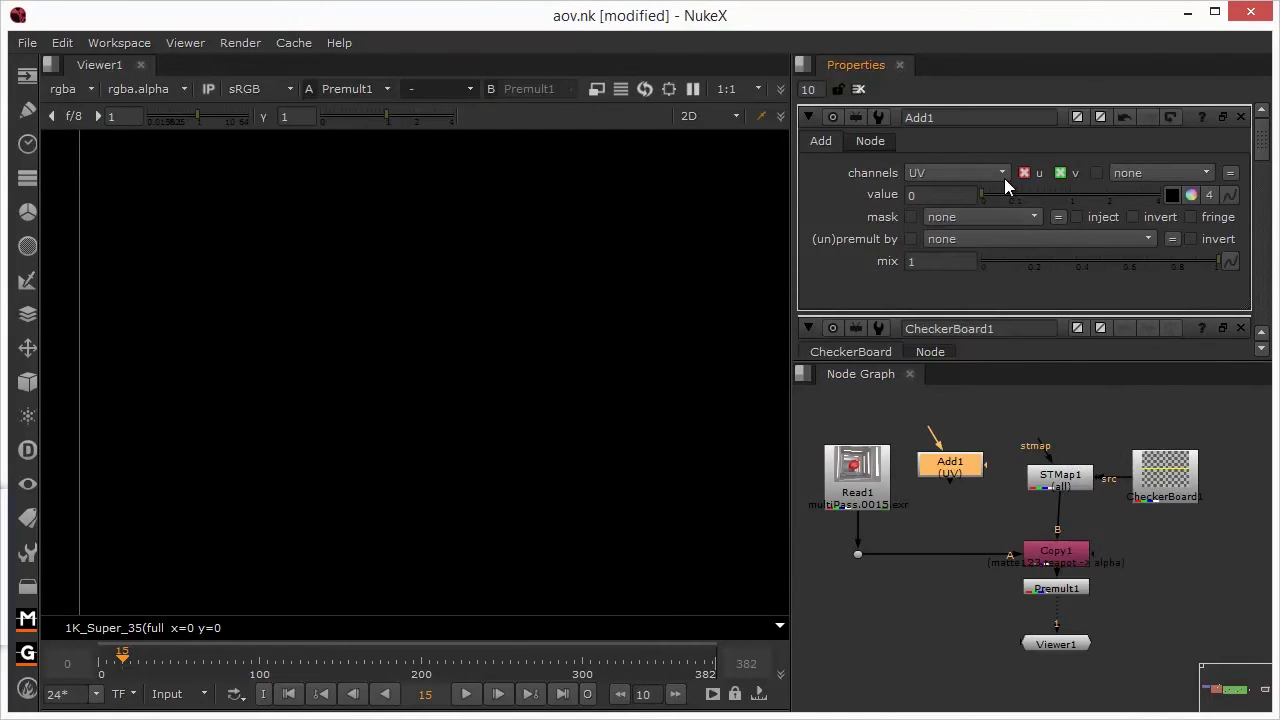
pyautogui.click(1062, 174)
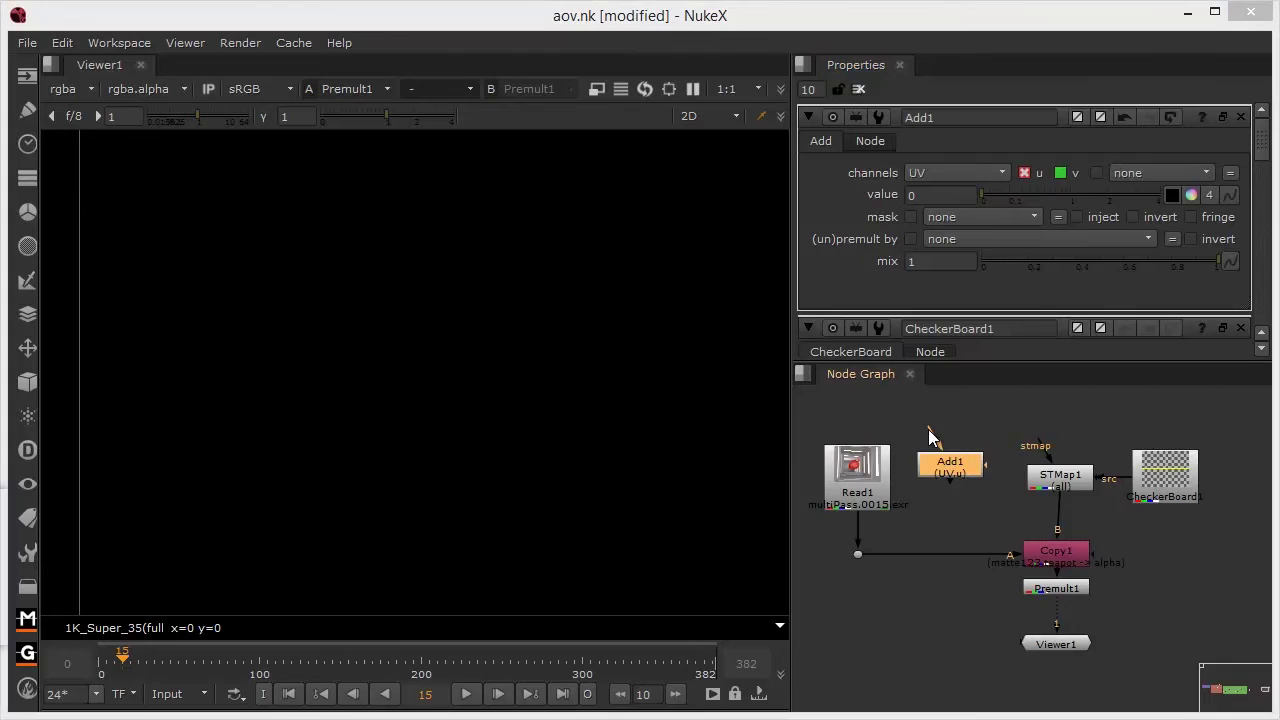
# Connect Read1 into Add1 and arrange both nodes side by side.
pyautogui.moveTo(935, 440); pyautogui.dragTo(867, 490)
pyautogui.moveTo(939, 464); pyautogui.dragTo(928, 431)
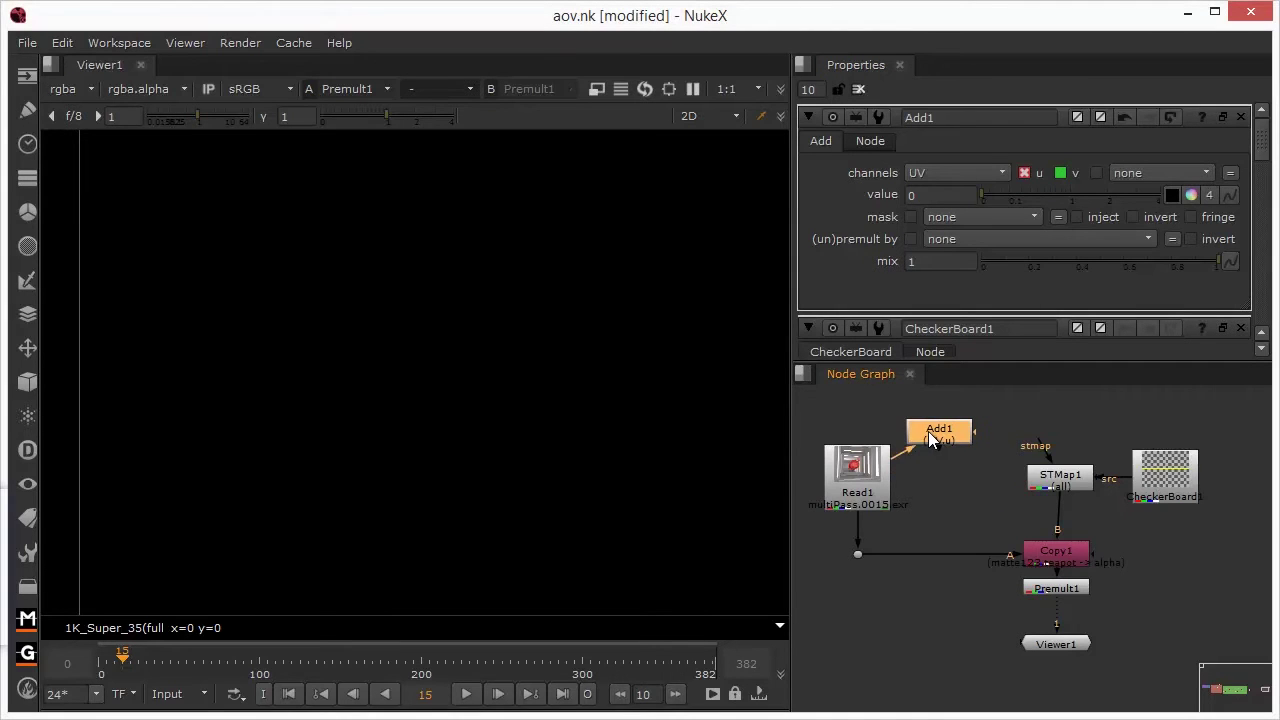
pyautogui.click(802, 400)
pyautogui.moveTo(802, 400); pyautogui.dragTo(981, 589)
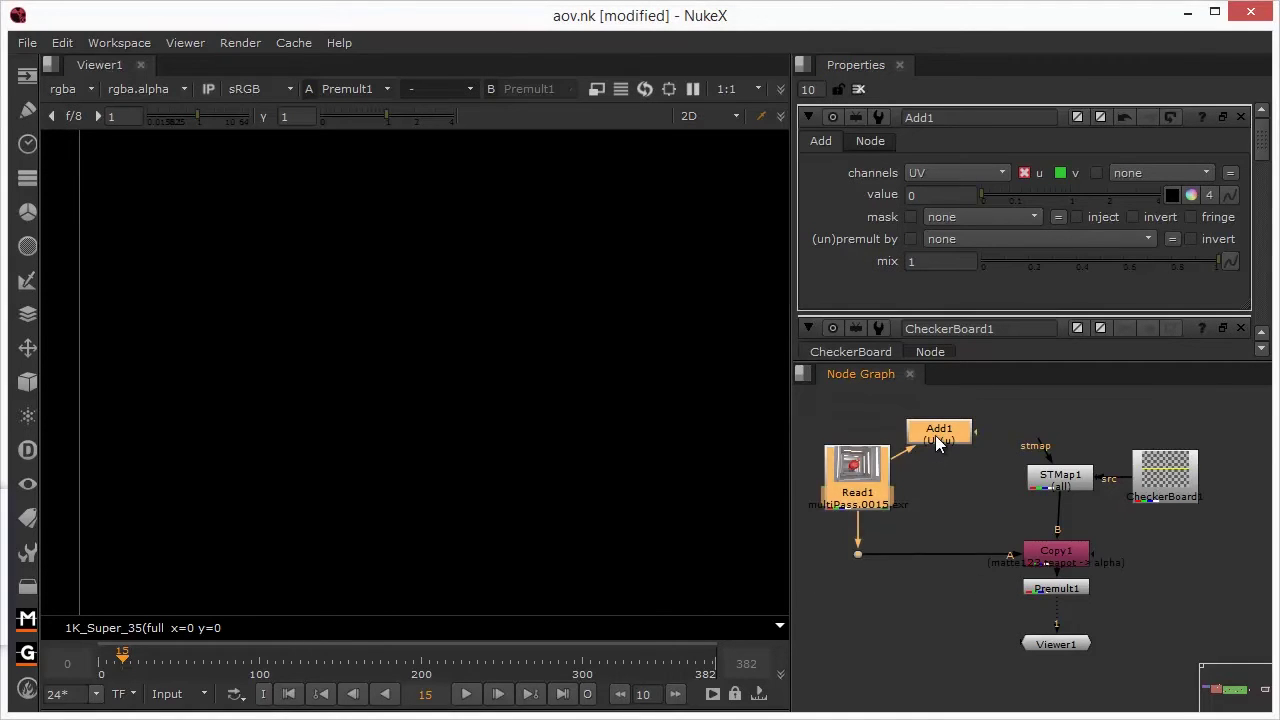
pyautogui.click(937, 440)
pyautogui.moveTo(805, 411); pyautogui.dragTo(974, 591)
pyautogui.moveTo(949, 432); pyautogui.dragTo(933, 433)
pyautogui.click(918, 494)
pyautogui.click(926, 441)
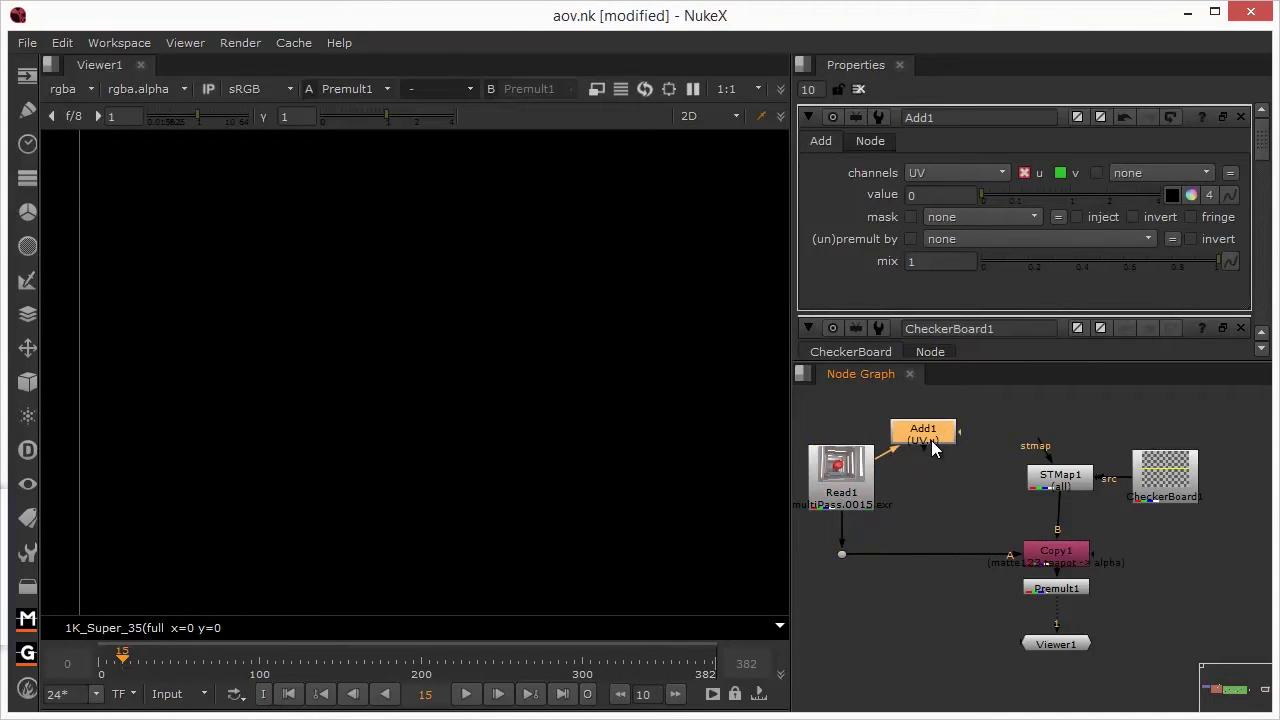
pyautogui.moveTo(909, 435); pyautogui.dragTo(914, 435)
# Paste a copy of Add1 as Add2, fed by Read1 and switched from u to v.
pyautogui.click(934, 513)
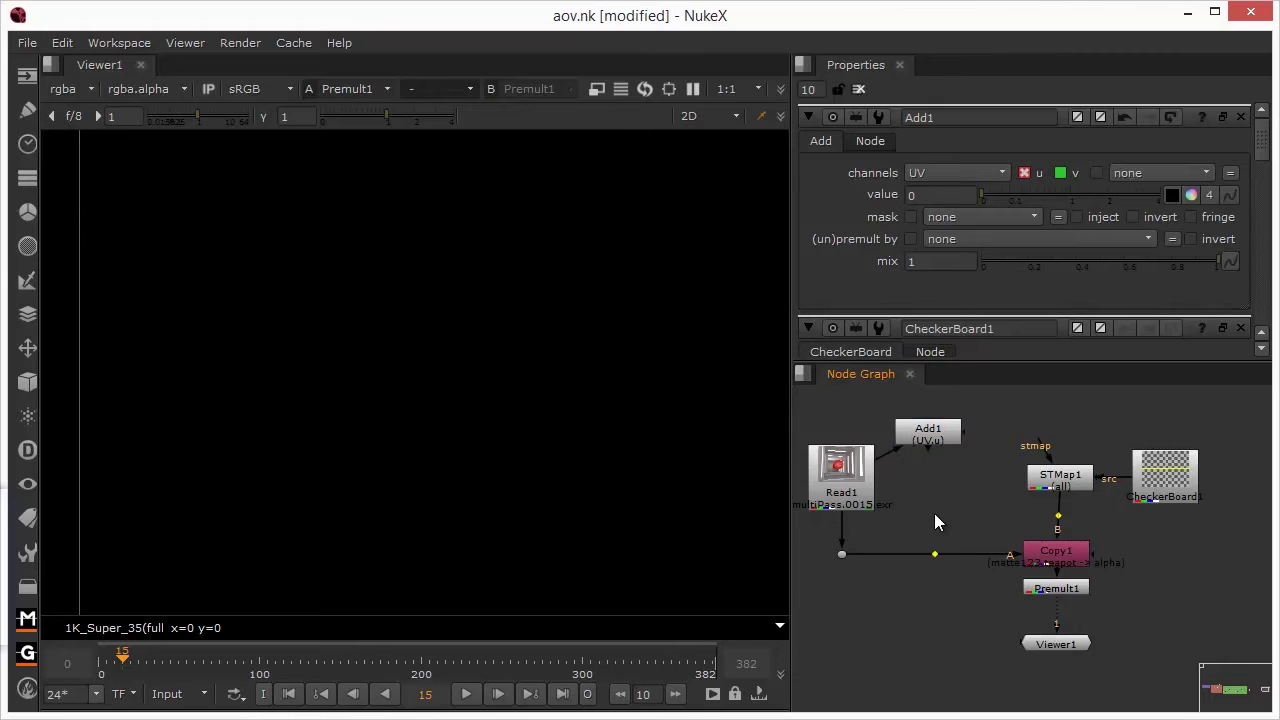
pyautogui.hotkey('ctrl', 'v')
pyautogui.moveTo(920, 482); pyautogui.dragTo(933, 520)
pyautogui.doubleClick(927, 520)
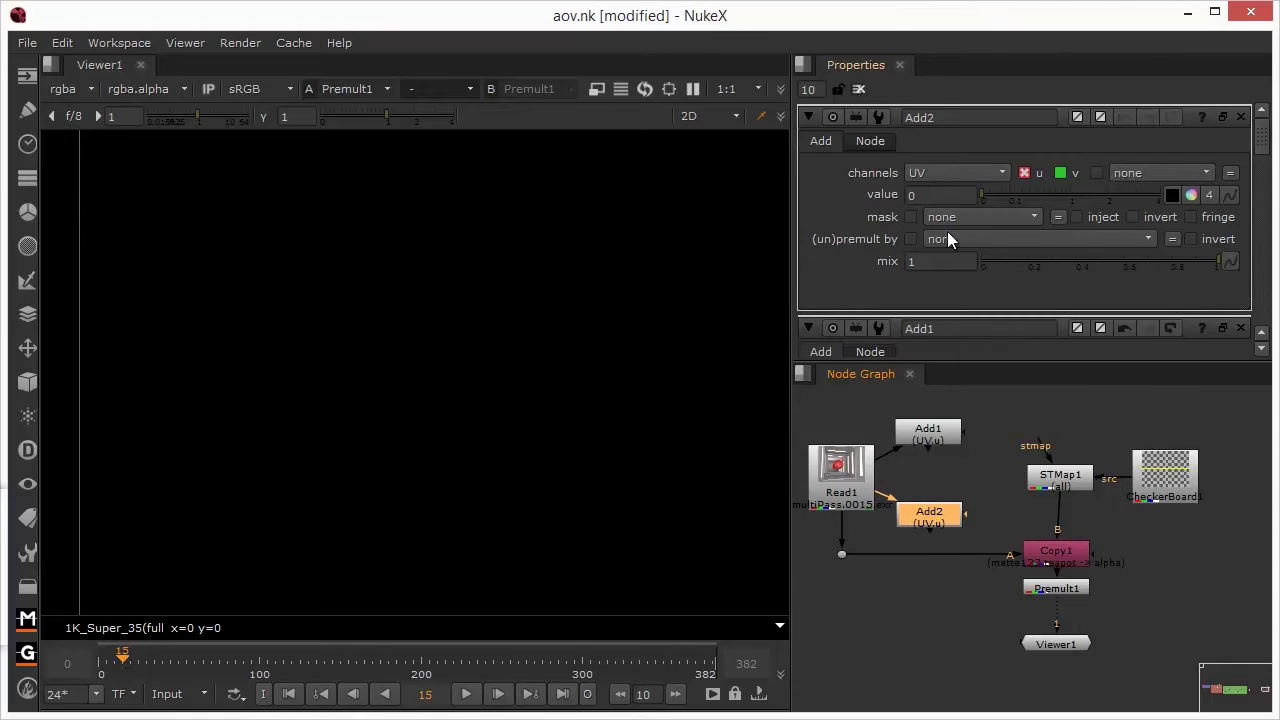
pyautogui.click(1021, 176)
pyautogui.click(1062, 174)
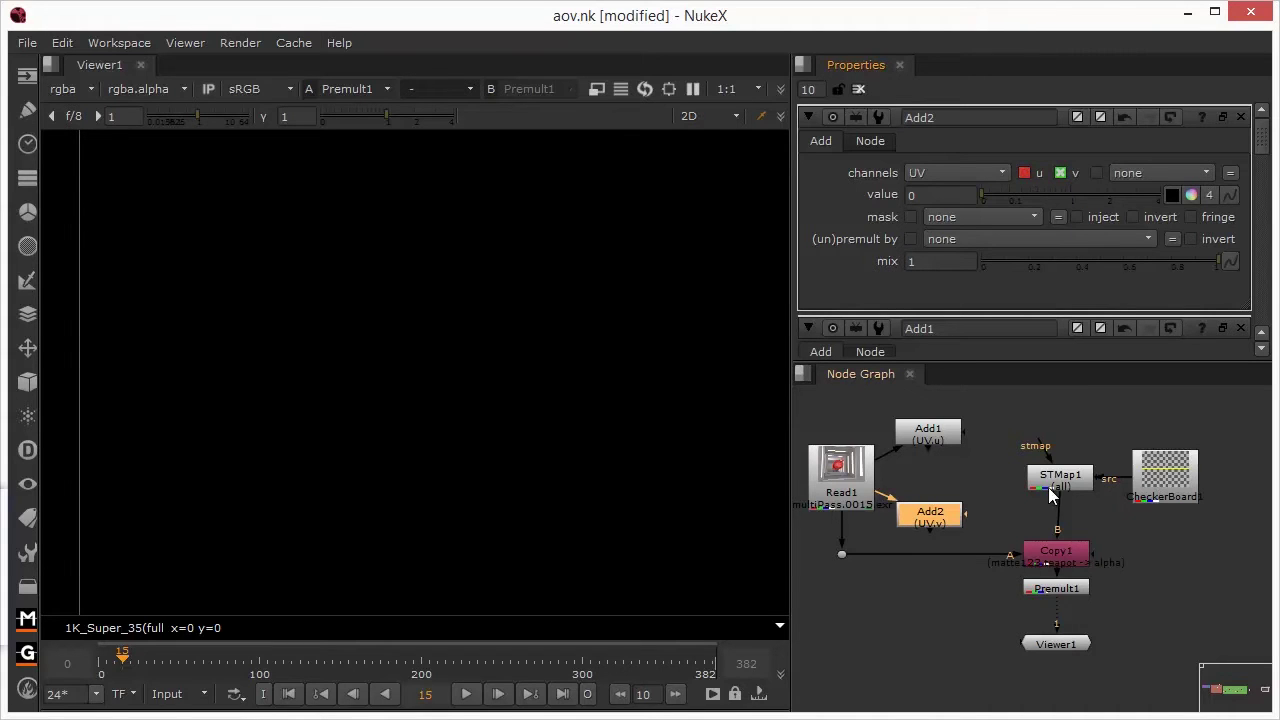
# Create a Merge node between the Add nodes with its B input from Add1.
pyautogui.click(872, 672)
pyautogui.press('m')
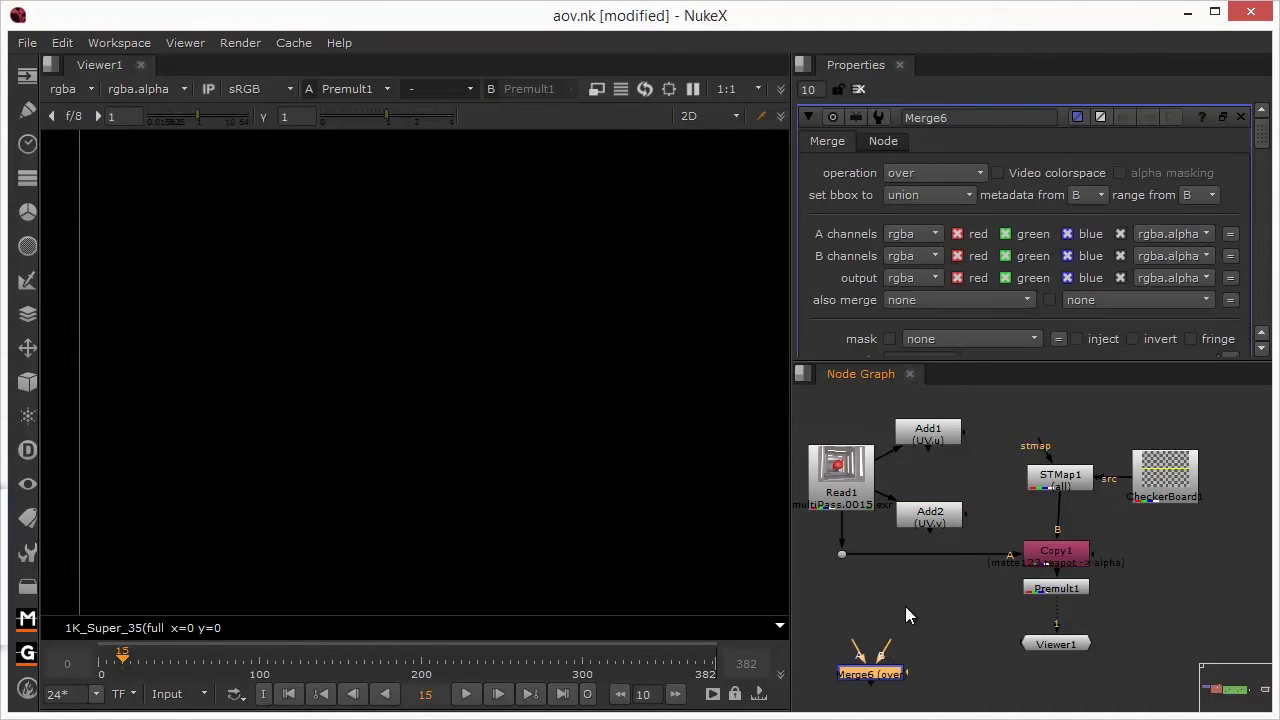
pyautogui.moveTo(884, 676); pyautogui.dragTo(945, 508)
pyautogui.moveTo(991, 470); pyautogui.dragTo(936, 440)
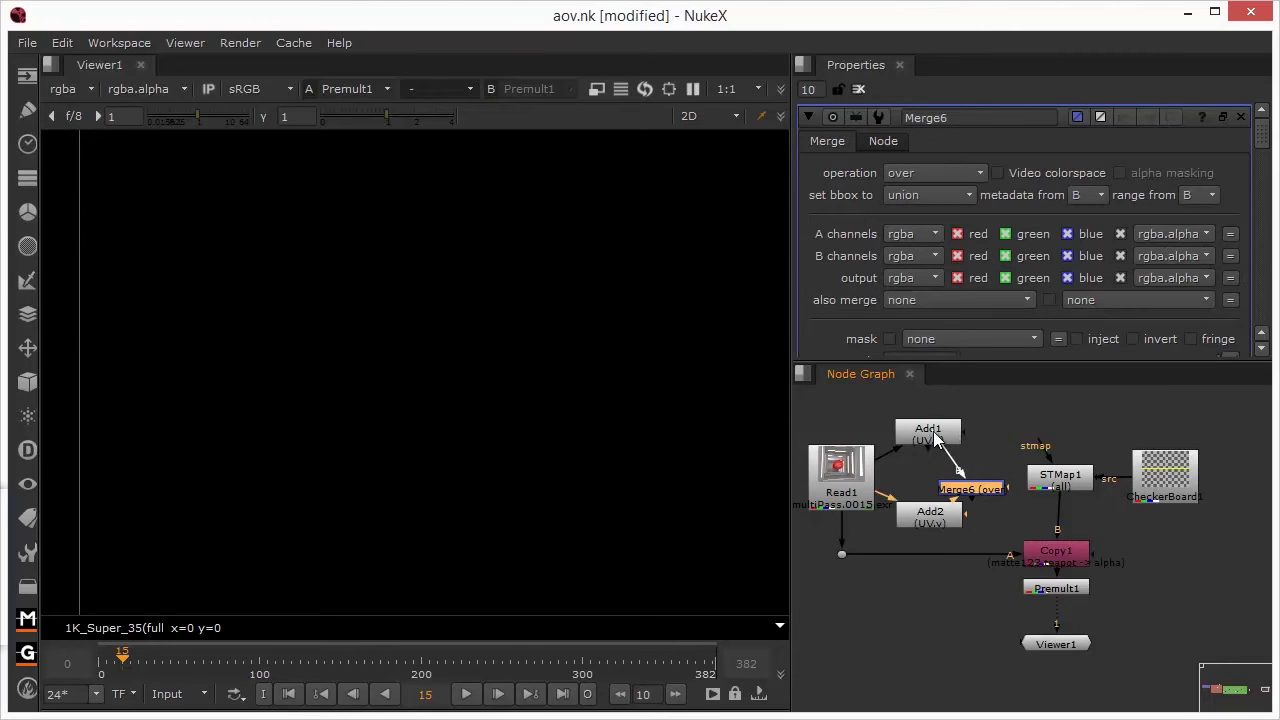
pyautogui.moveTo(959, 488); pyautogui.dragTo(965, 479)
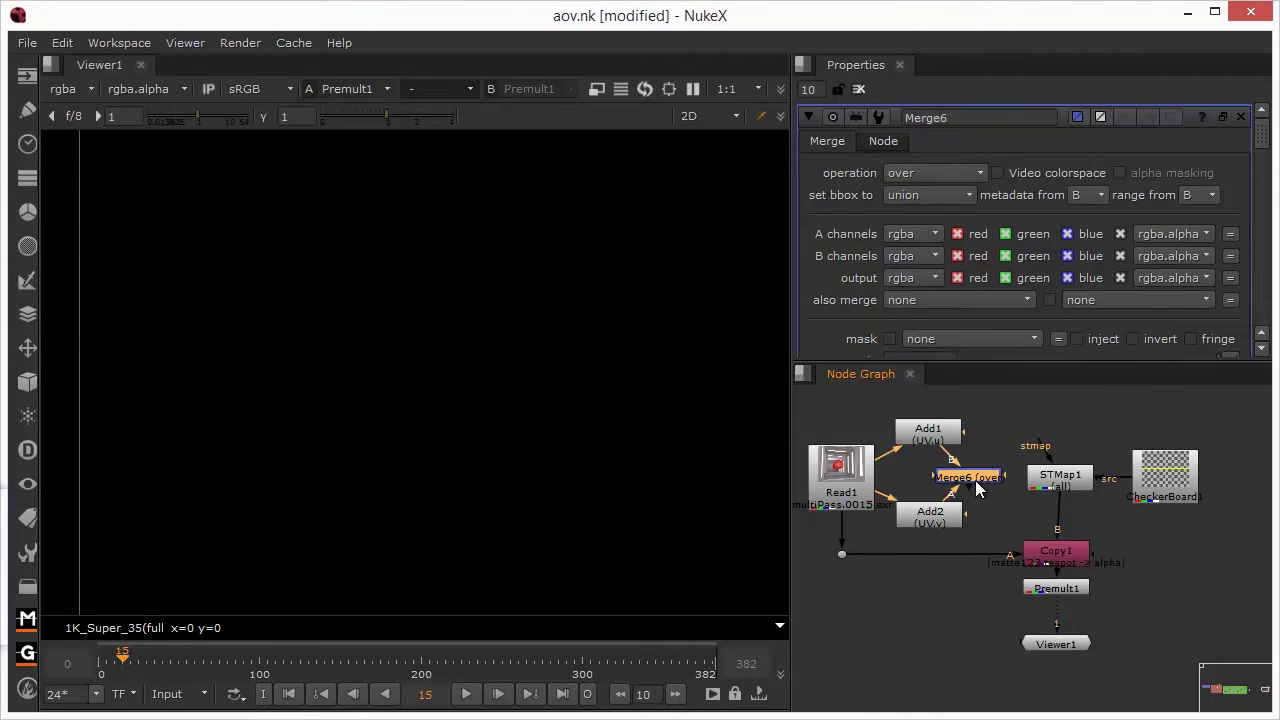
# Set Merge6's A channels, B channels and output layer all to UV.
pyautogui.click(911, 236)
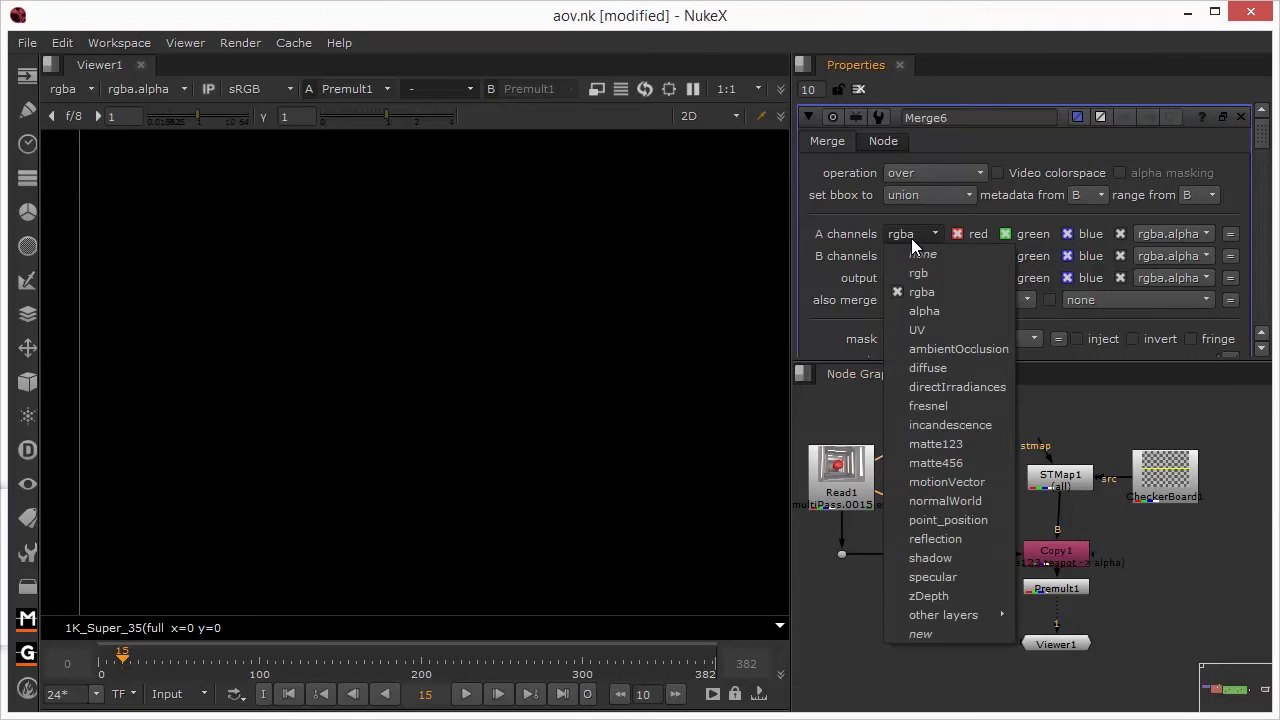
pyautogui.click(936, 330)
pyautogui.click(918, 257)
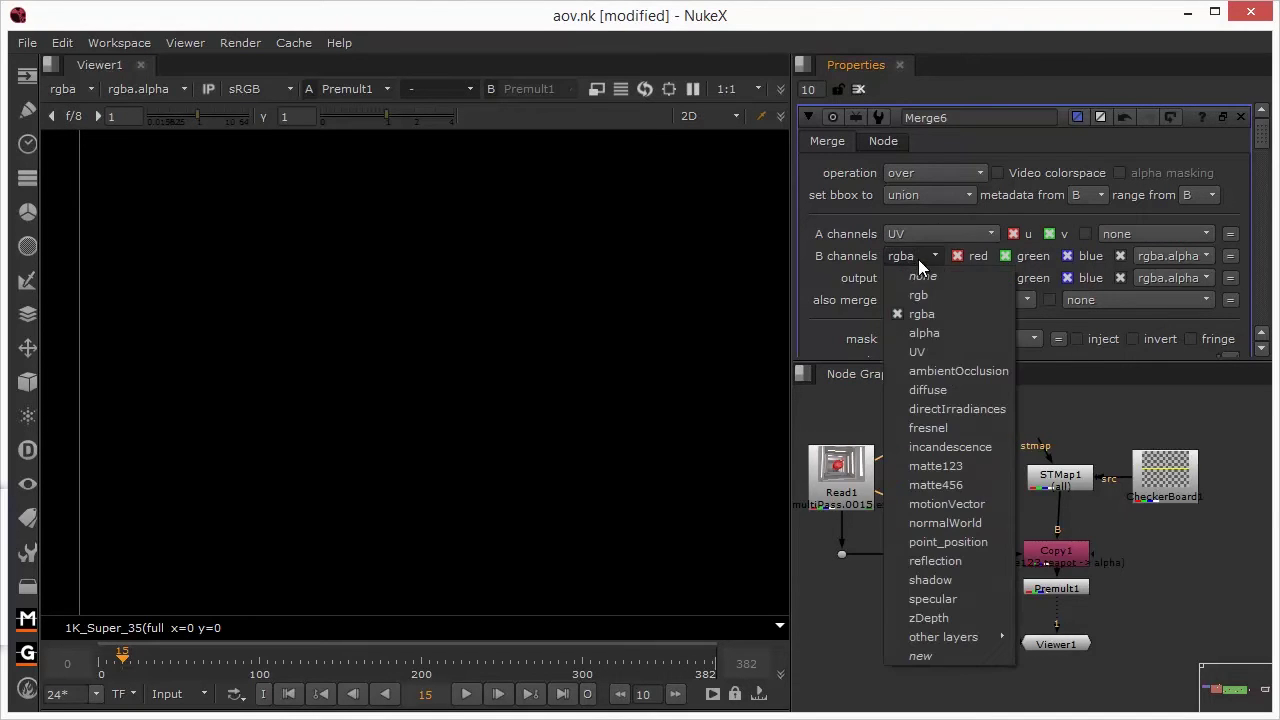
pyautogui.click(935, 350)
pyautogui.click(915, 284)
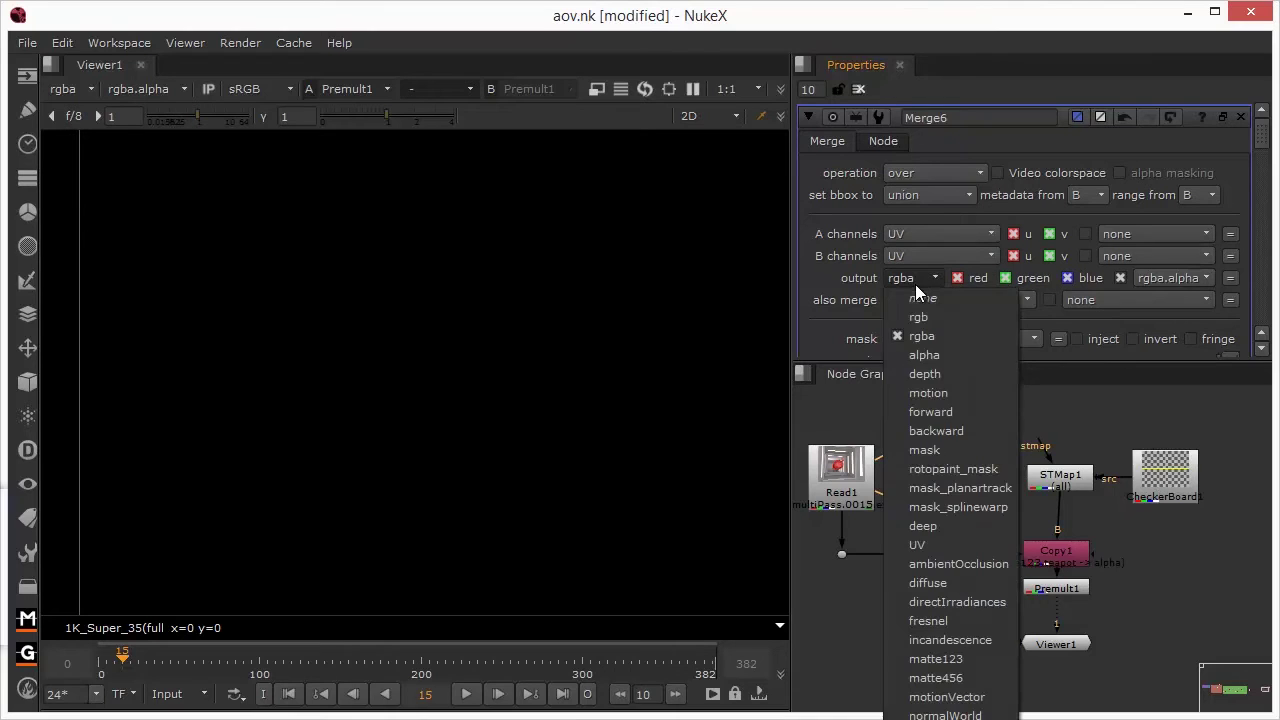
pyautogui.click(946, 534)
pyautogui.click(946, 534)
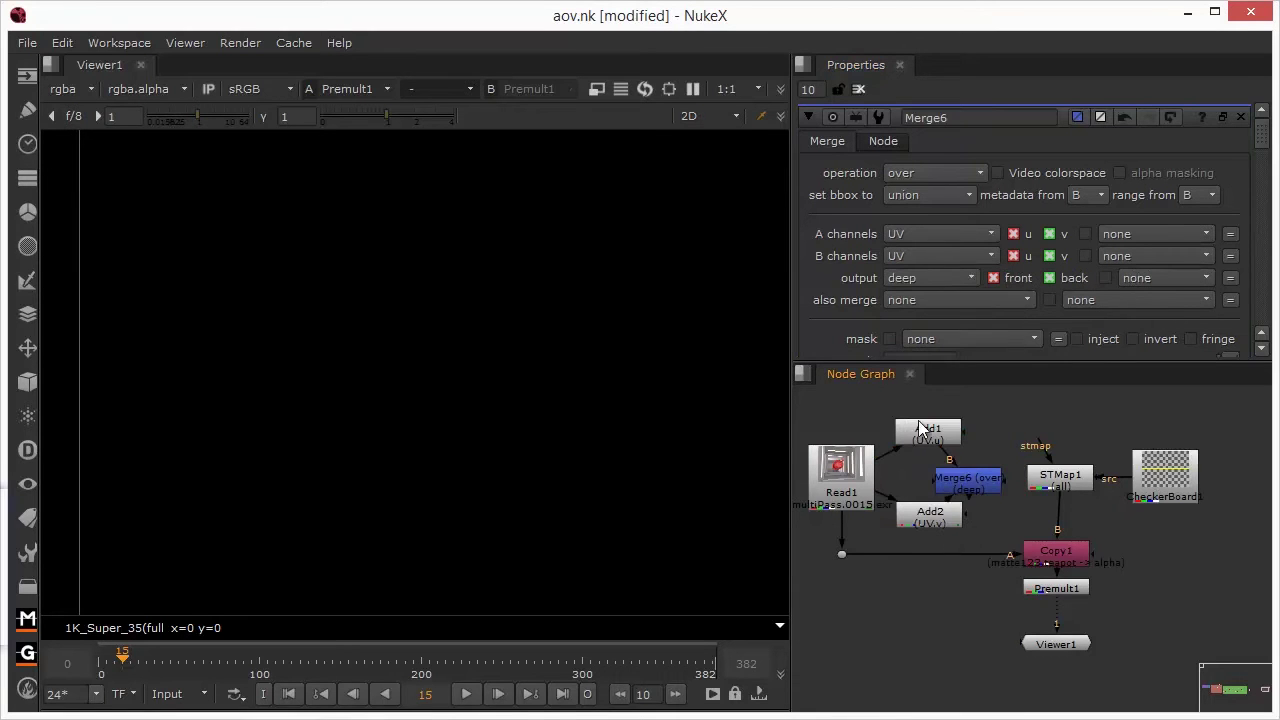
pyautogui.click(951, 482)
pyautogui.click(927, 285)
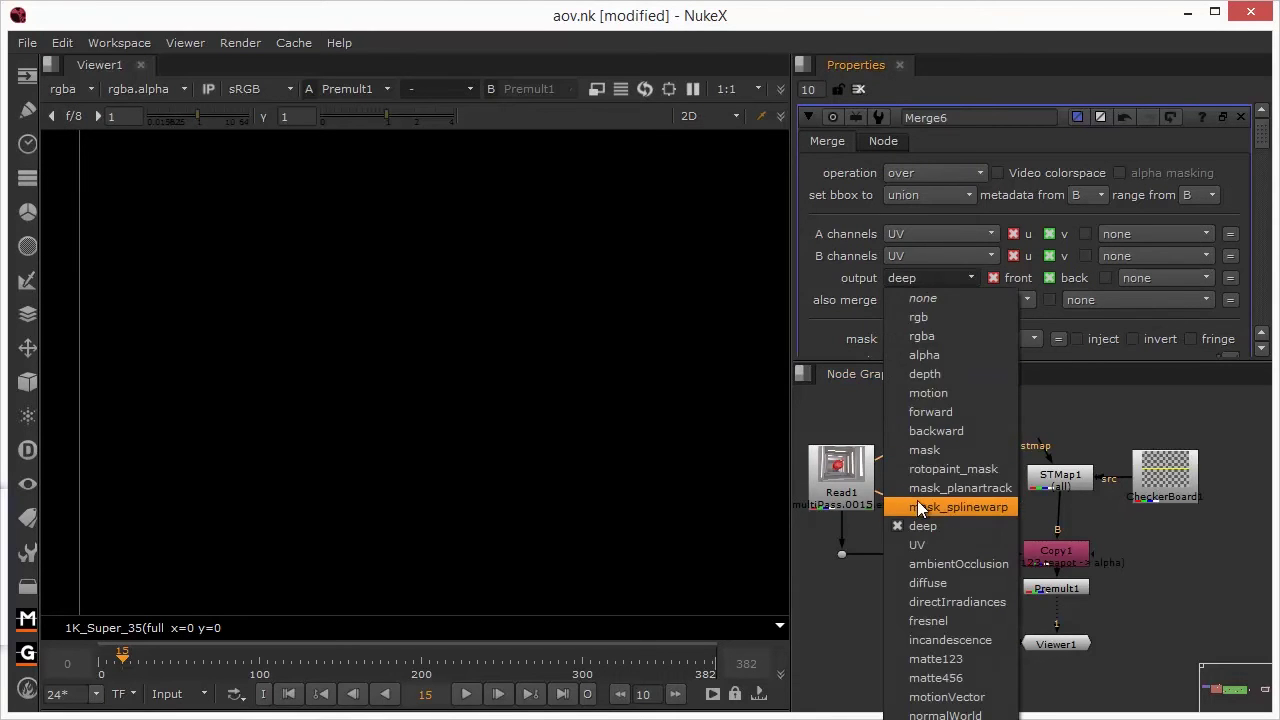
pyautogui.click(922, 544)
pyautogui.moveTo(963, 491); pyautogui.dragTo(970, 490)
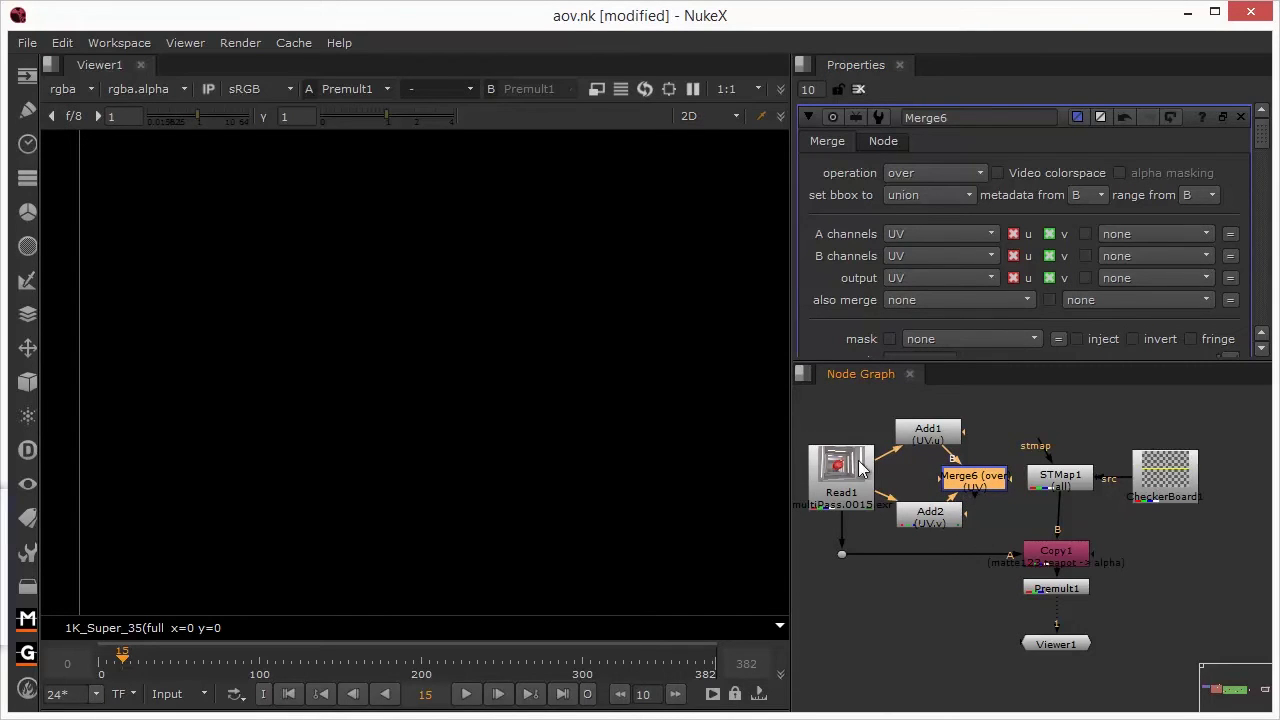
# Connect Merge6's output into STMap1's stmap input.
pyautogui.click(928, 431)
pyautogui.click(925, 512)
pyautogui.click(938, 440)
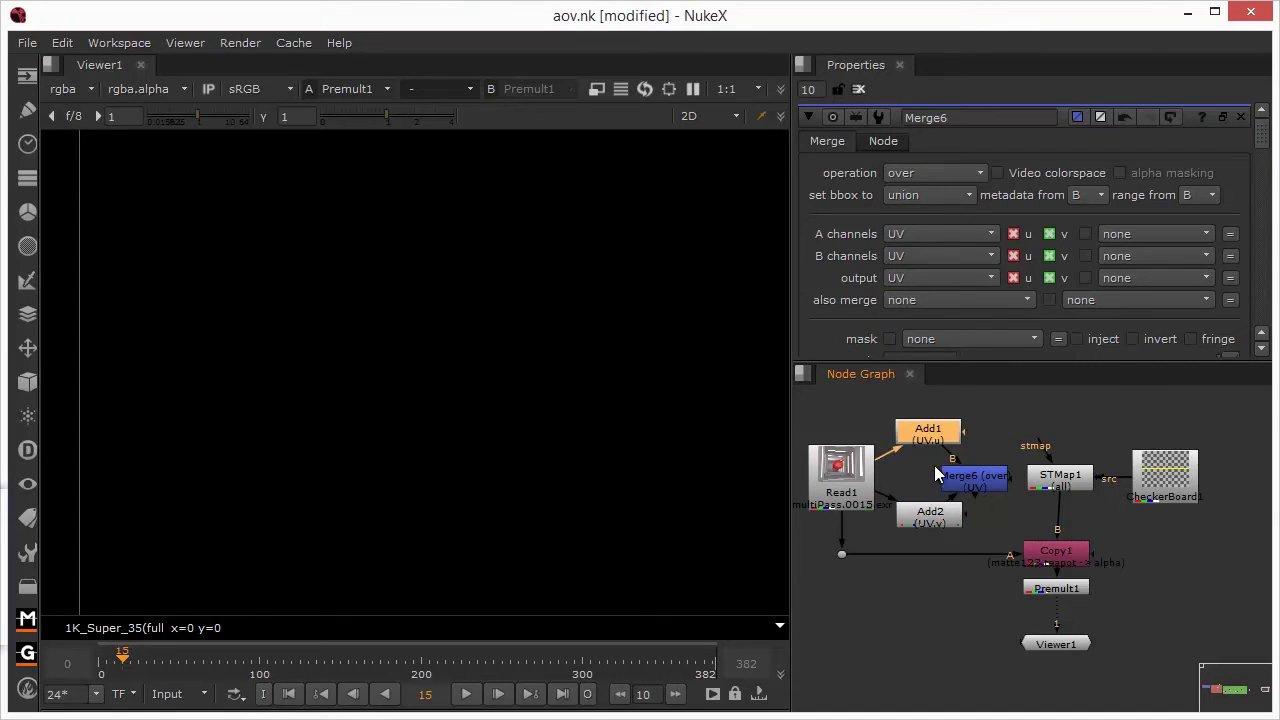
pyautogui.click(939, 516)
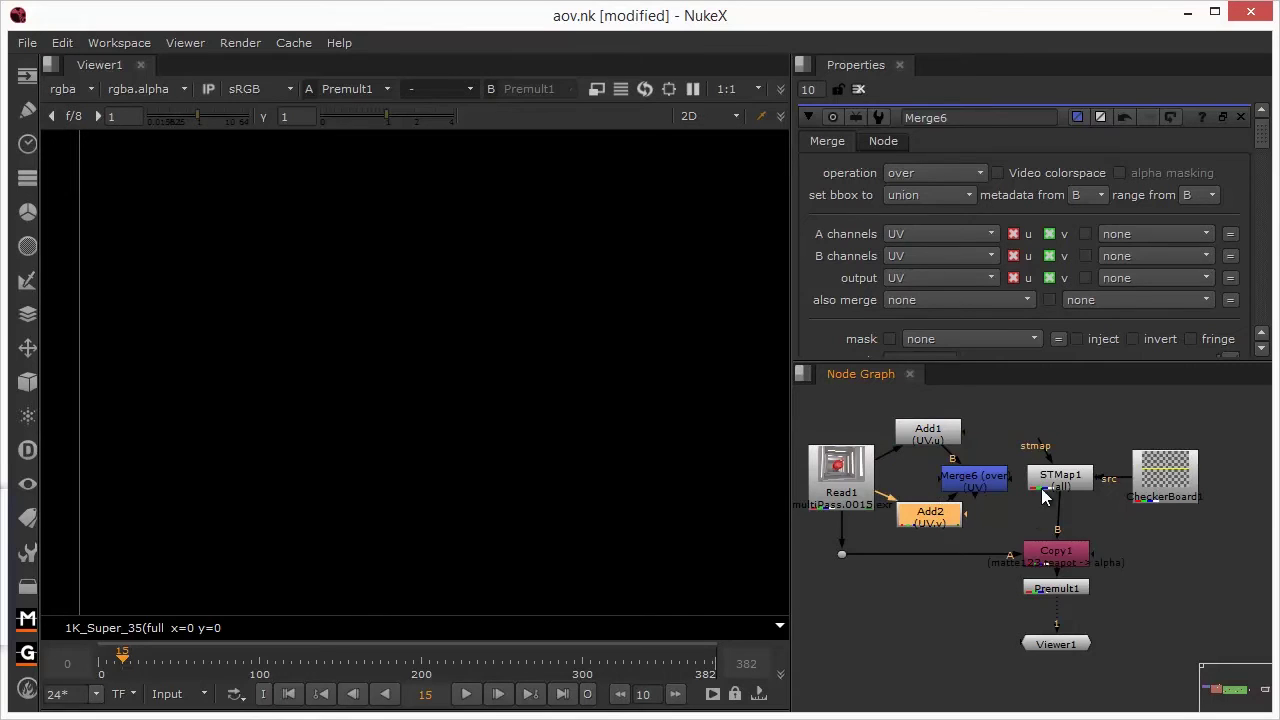
pyautogui.moveTo(1047, 456); pyautogui.dragTo(979, 482)
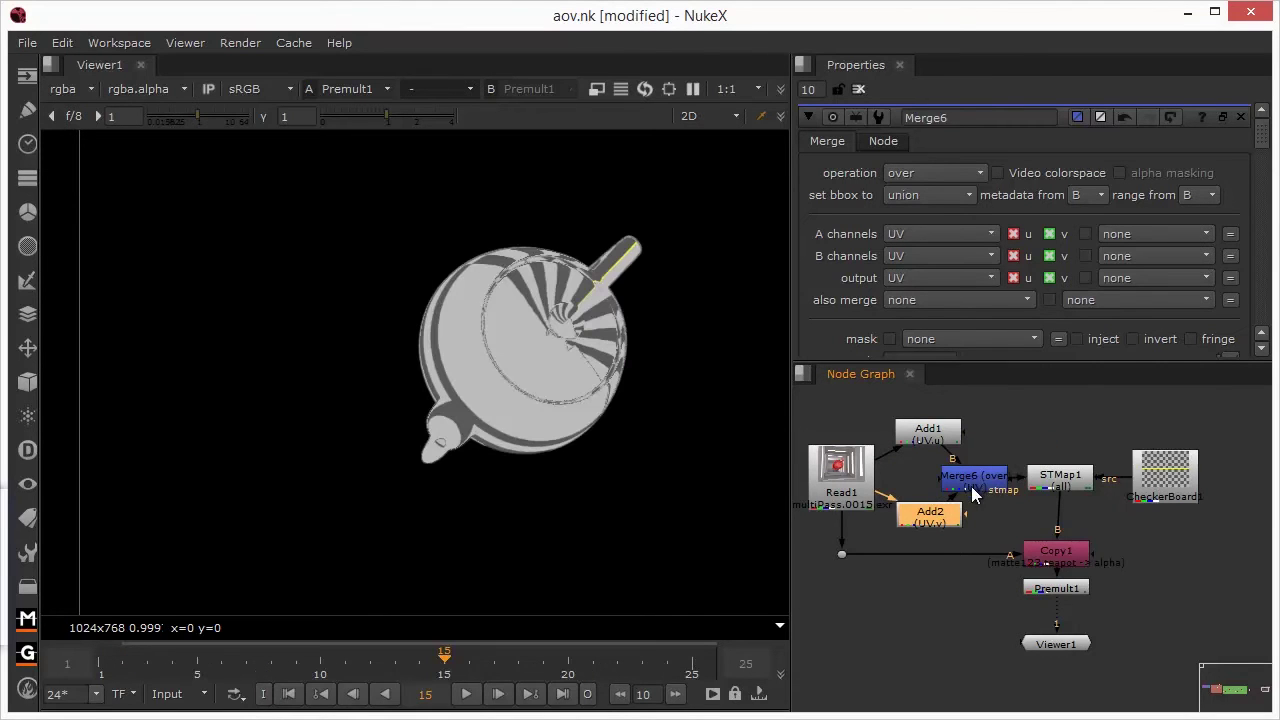
# In Merge6, turn off u on the A channels and v on the B channels.
pyautogui.click(964, 481)
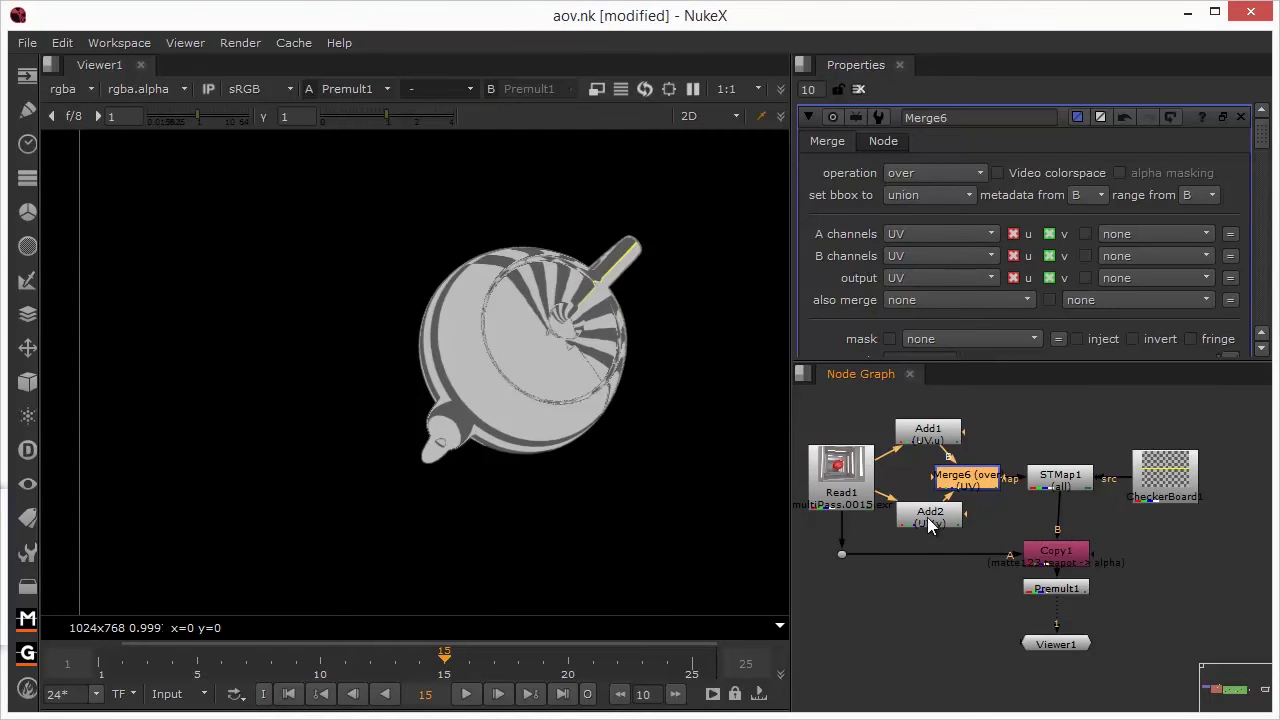
pyautogui.click(1013, 234)
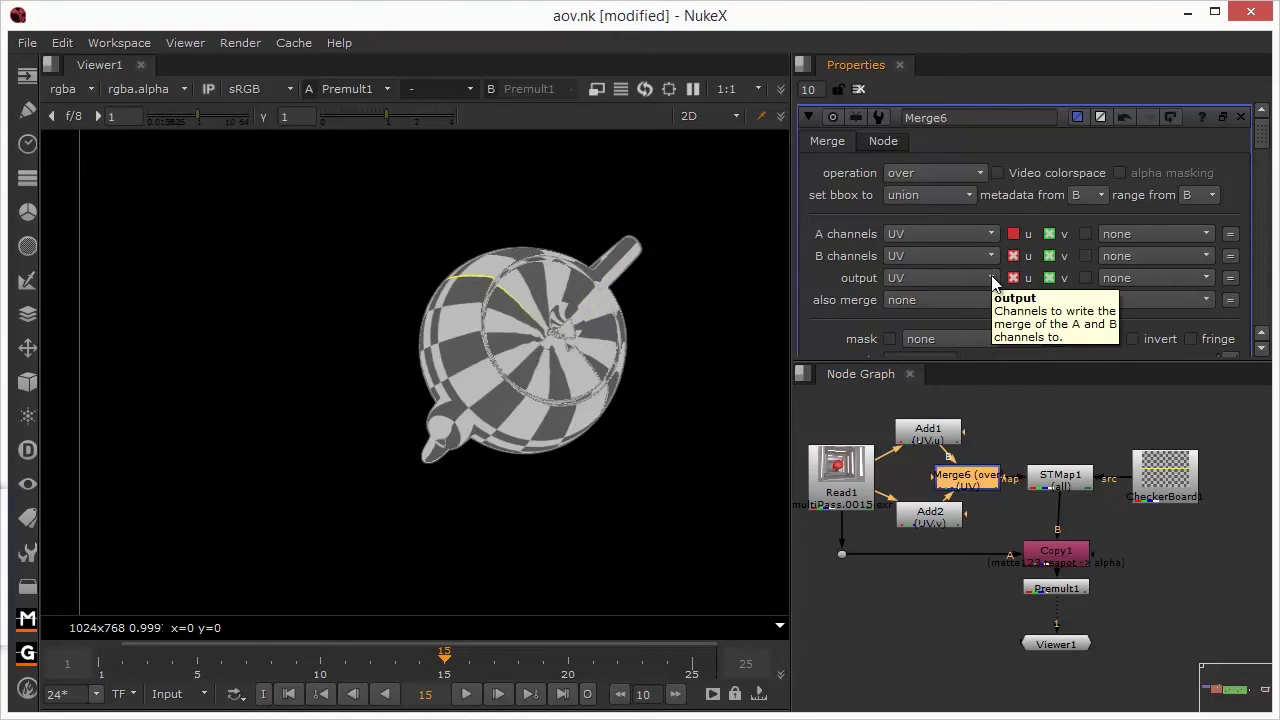
pyautogui.click(1049, 256)
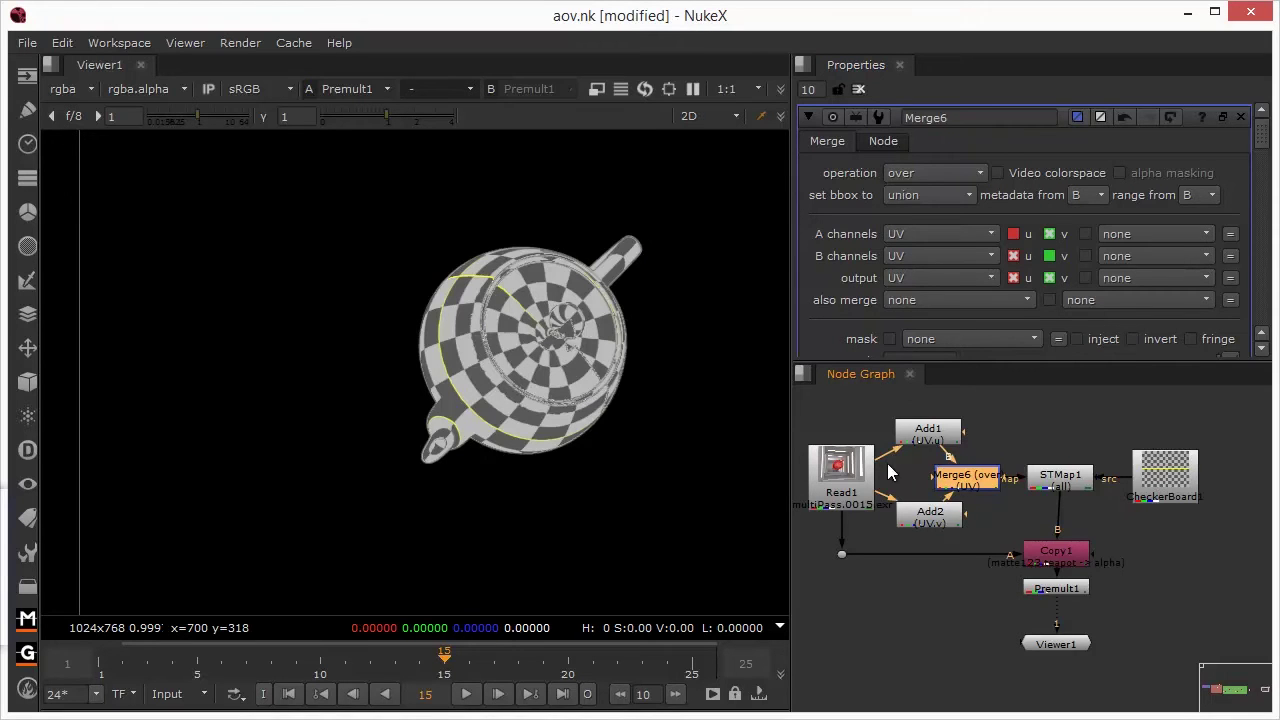
# Open Add1's settings and enter an offset value of .01.
pyautogui.doubleClick(927, 436)
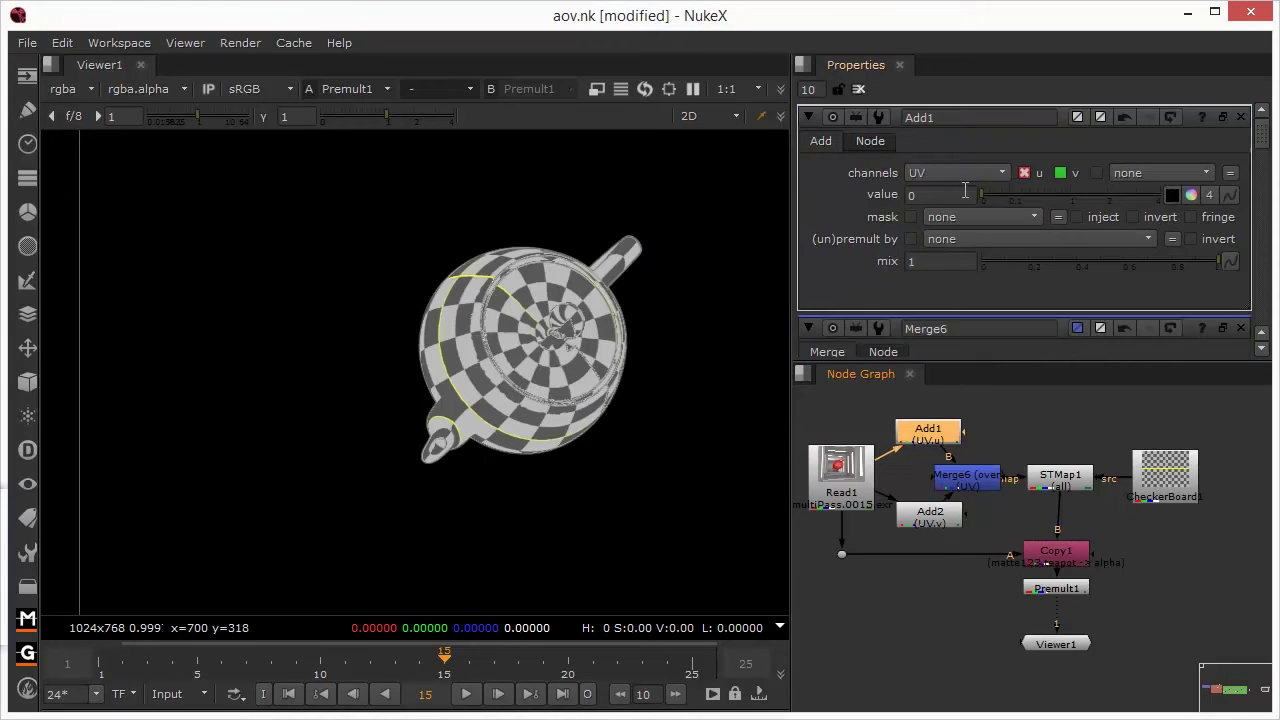
pyautogui.click(928, 196)
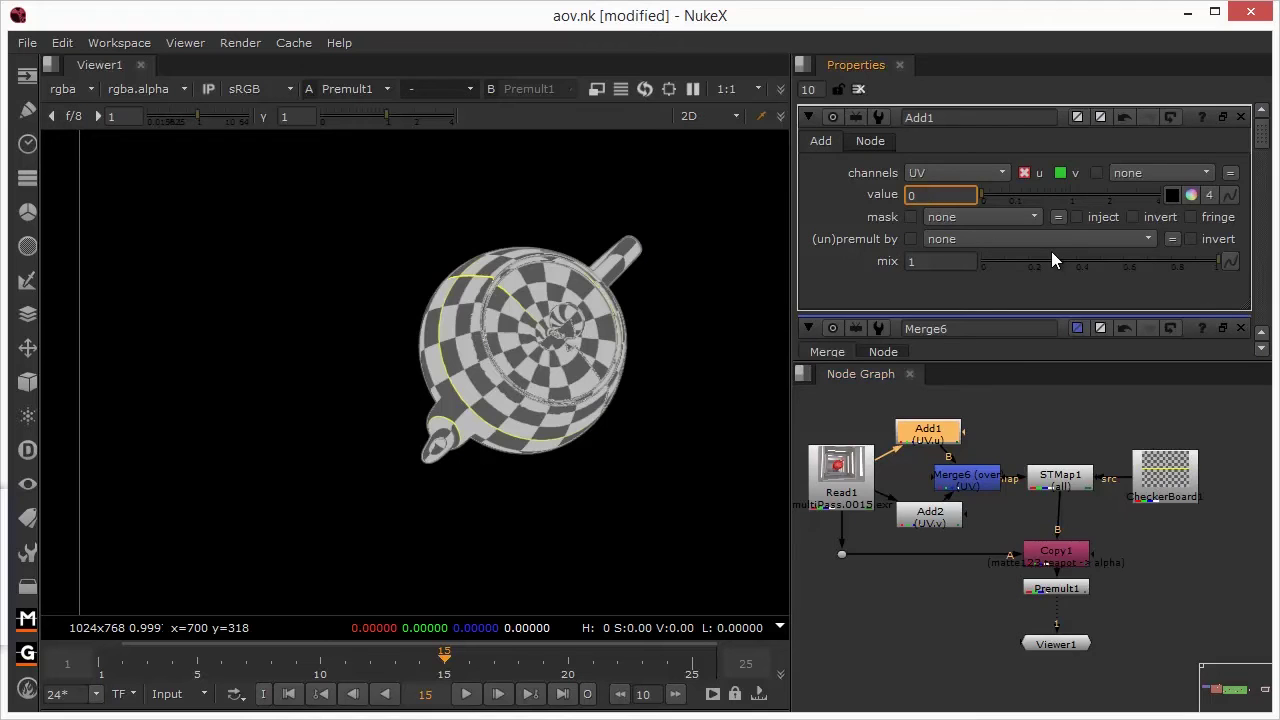
pyautogui.write('.01')
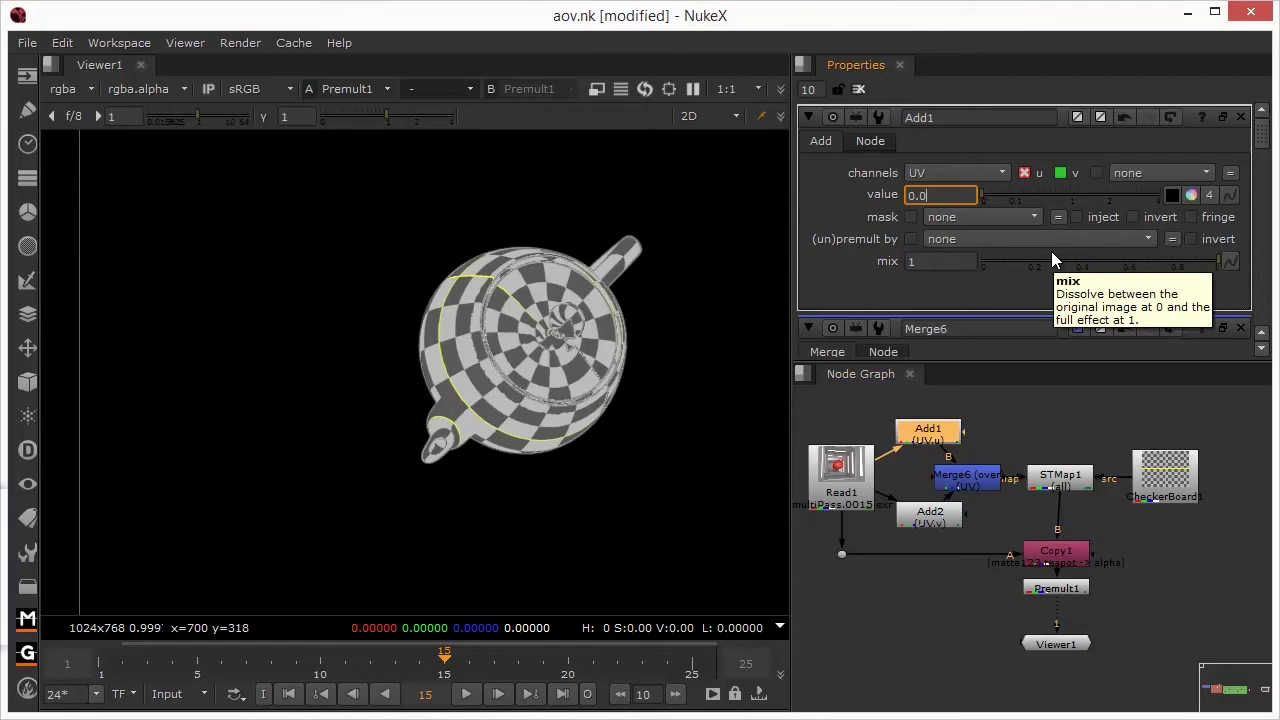
# Step Add1's offset up to 0.14, then back down to -0.01.
pyautogui.press('Up')
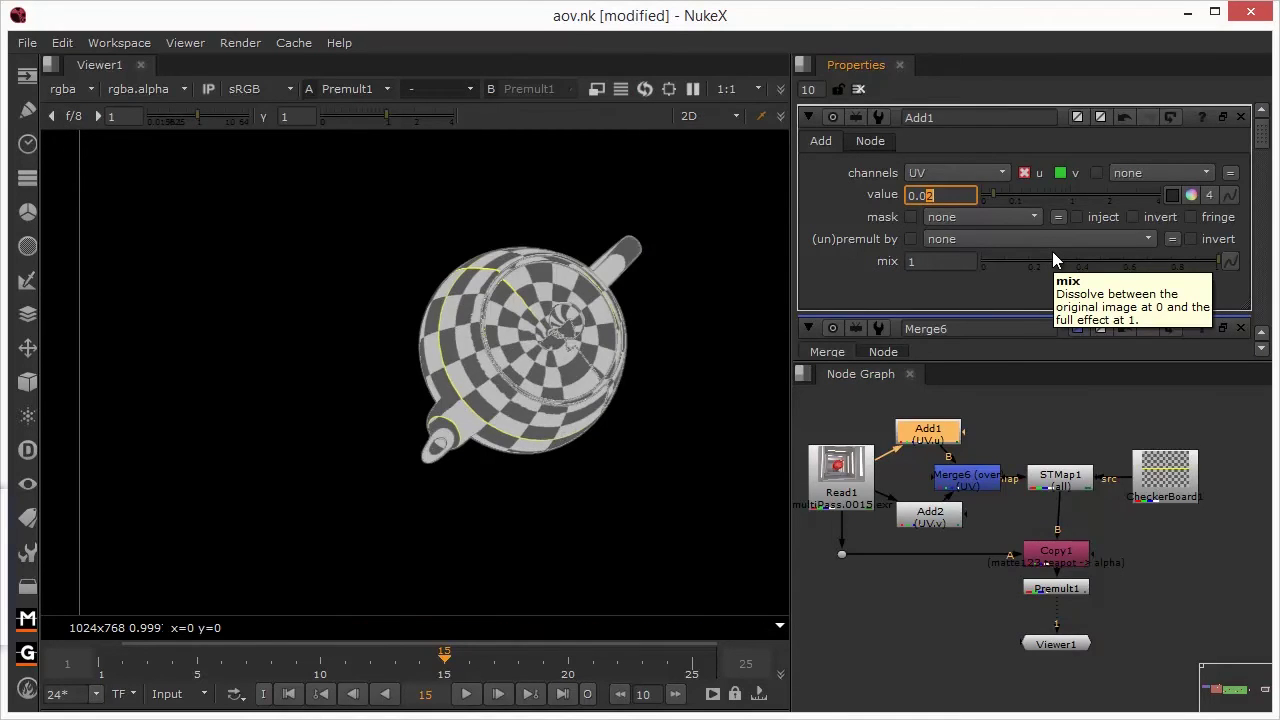
pyautogui.press('Up')
pyautogui.press('Up')
pyautogui.press('Up')
pyautogui.press('Up')
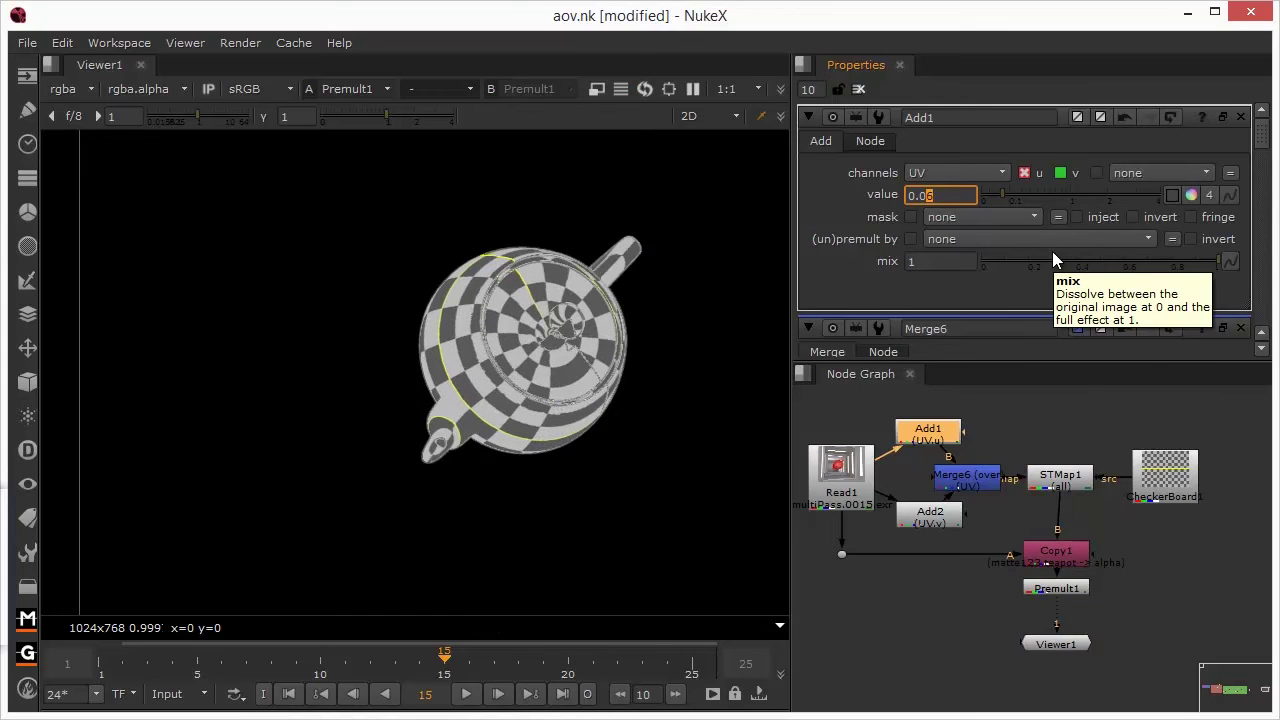
pyautogui.press('Up')
pyautogui.press('Up')
pyautogui.press('Up')
pyautogui.press('Up')
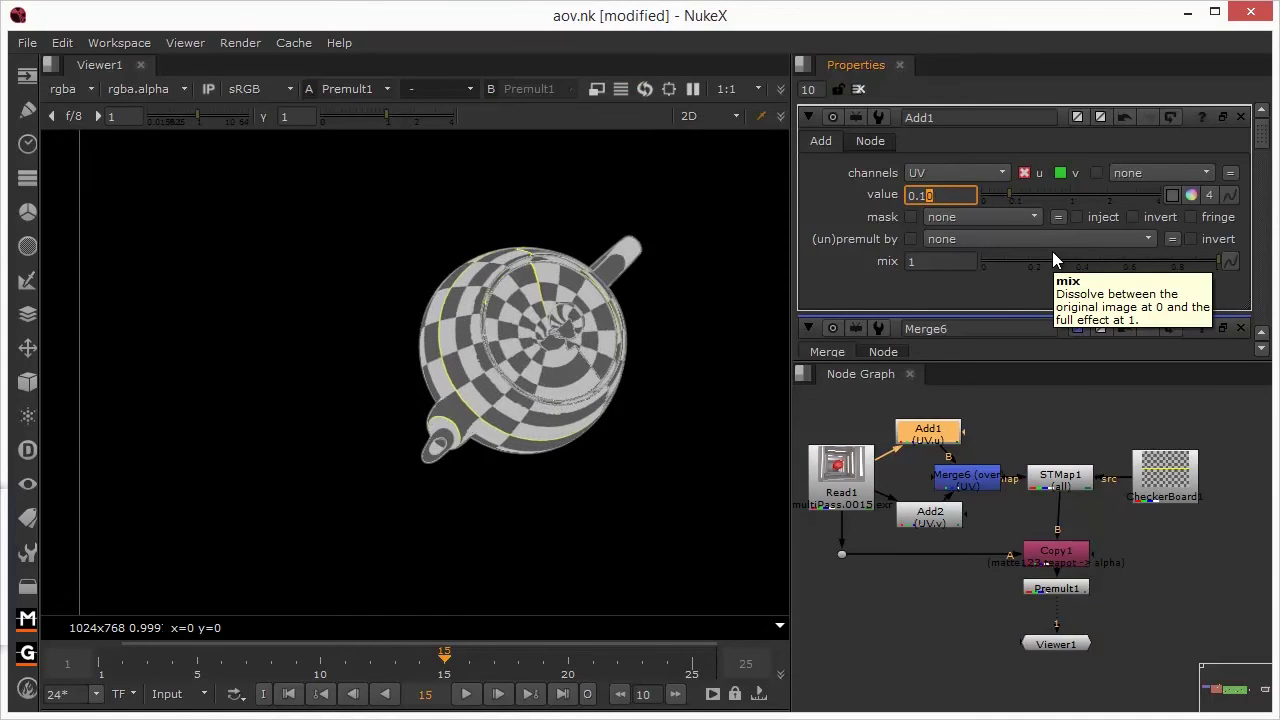
pyautogui.press('Up')
pyautogui.press('Up')
pyautogui.press('Up')
pyautogui.press('Up')
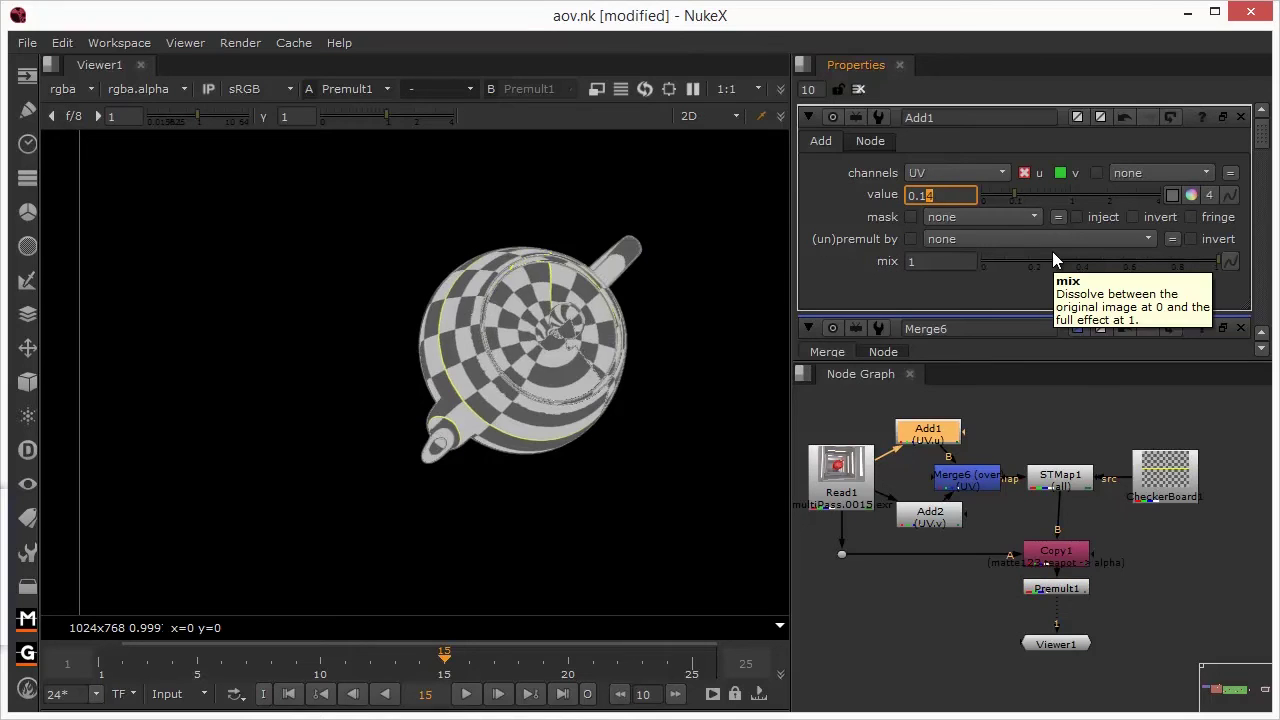
pyautogui.press('Down')
pyautogui.press('Down')
pyautogui.press('Down')
pyautogui.press('Down')
pyautogui.press('Down')
pyautogui.press('Down')
pyautogui.press('Down')
pyautogui.press('Down')
pyautogui.press('Down')
pyautogui.press('Down')
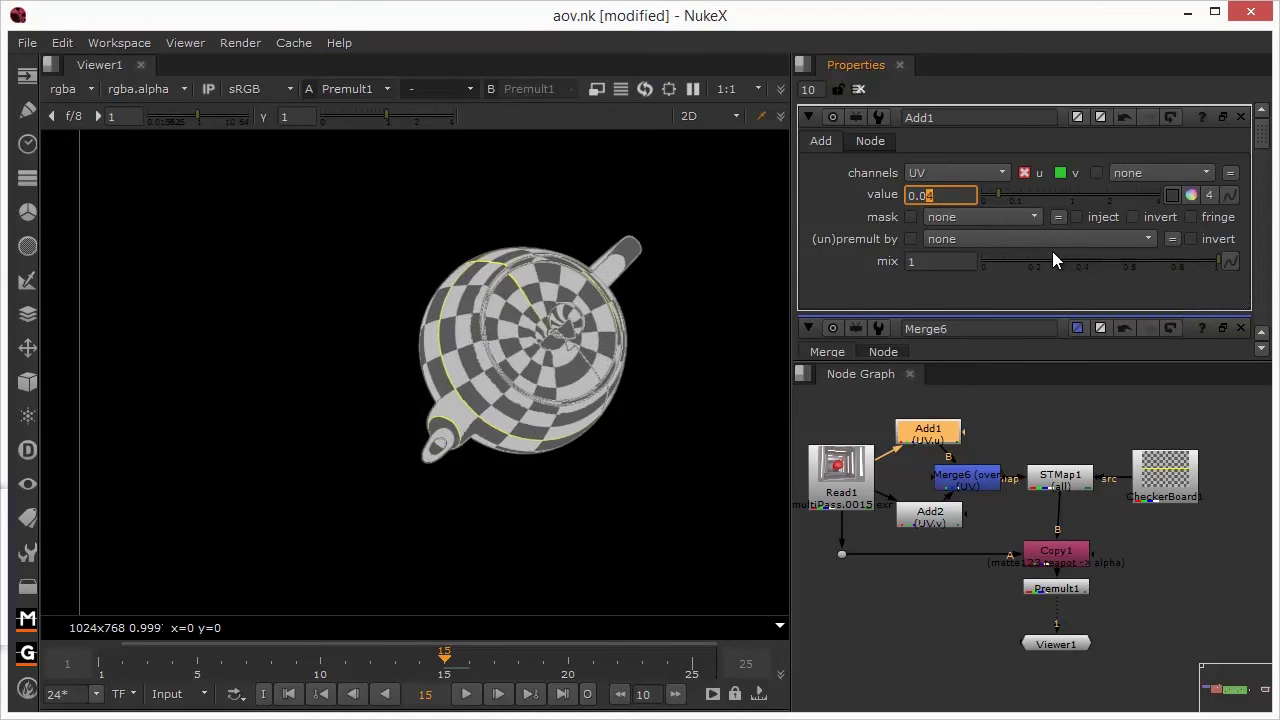
pyautogui.press('Down')
pyautogui.press('Down')
pyautogui.press('Down')
pyautogui.press('Down')
pyautogui.press('Down')
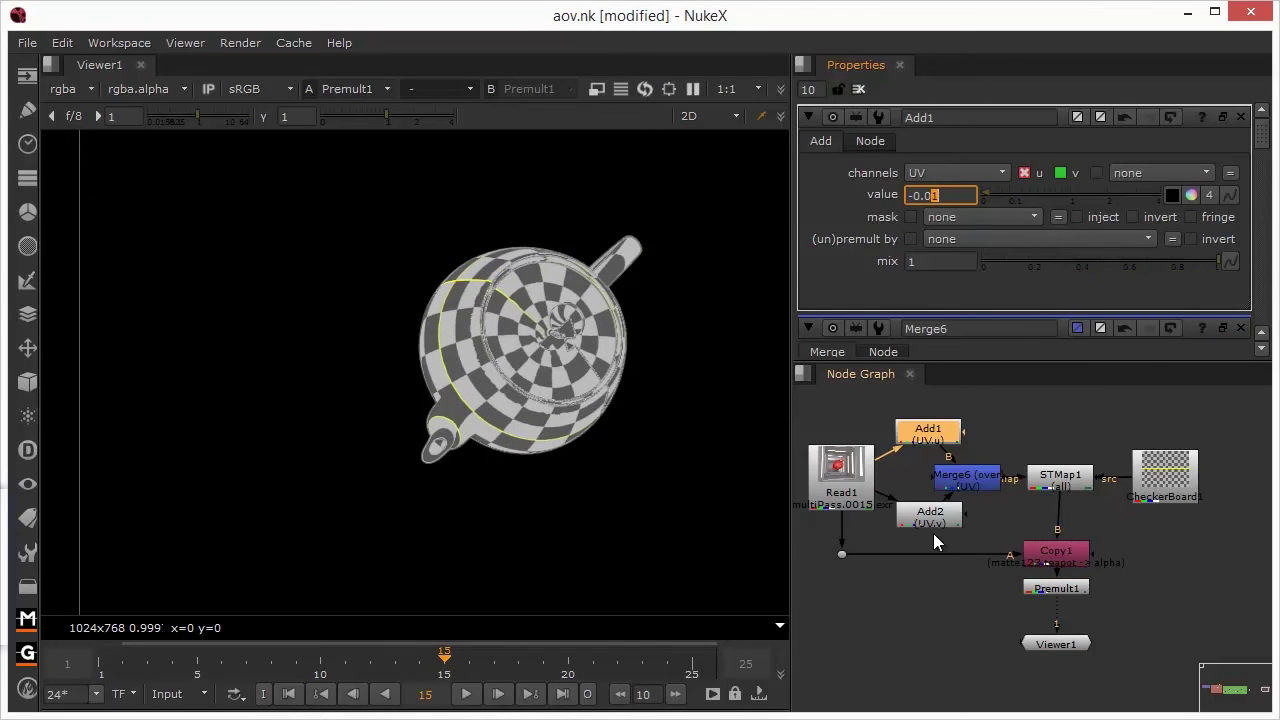
pyautogui.doubleClick(935, 520)
# Step Add2's offset up, then down to -0.02, and commit it at 0.01.
pyautogui.click(930, 195)
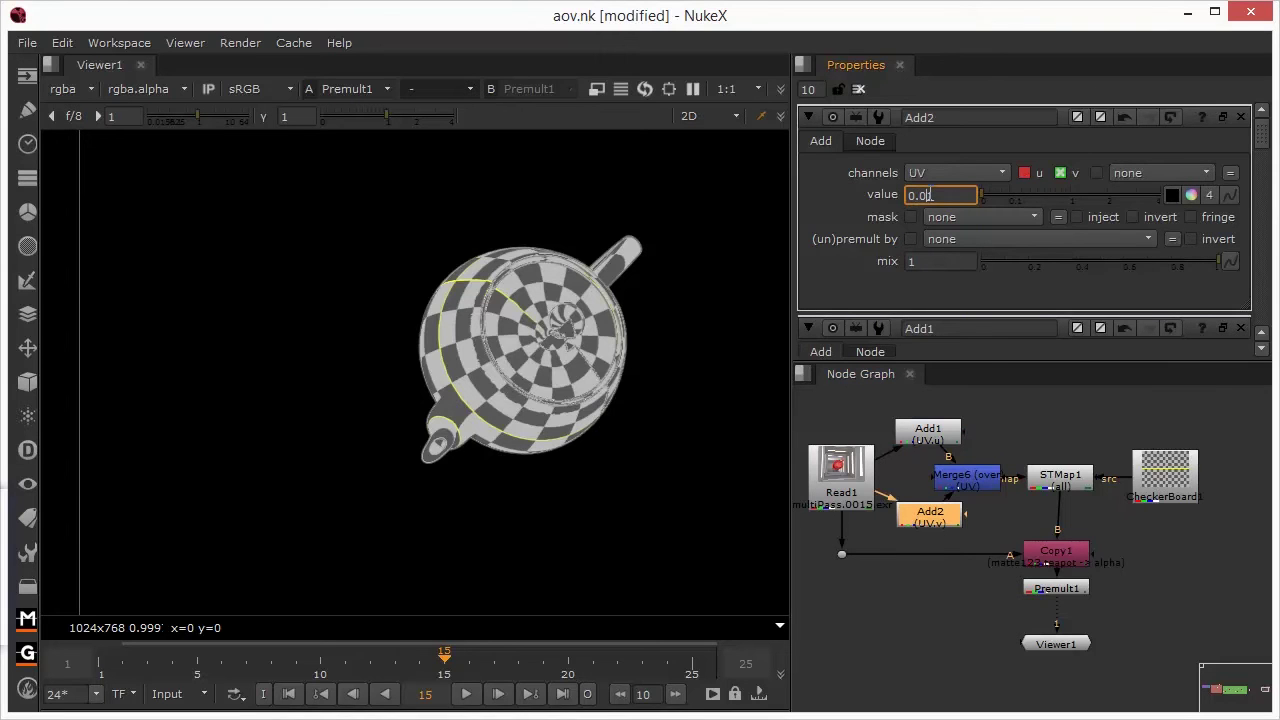
pyautogui.press('Up')
pyautogui.press('Up')
pyautogui.press('Up')
pyautogui.press('Up')
pyautogui.press('Up')
pyautogui.press('Up')
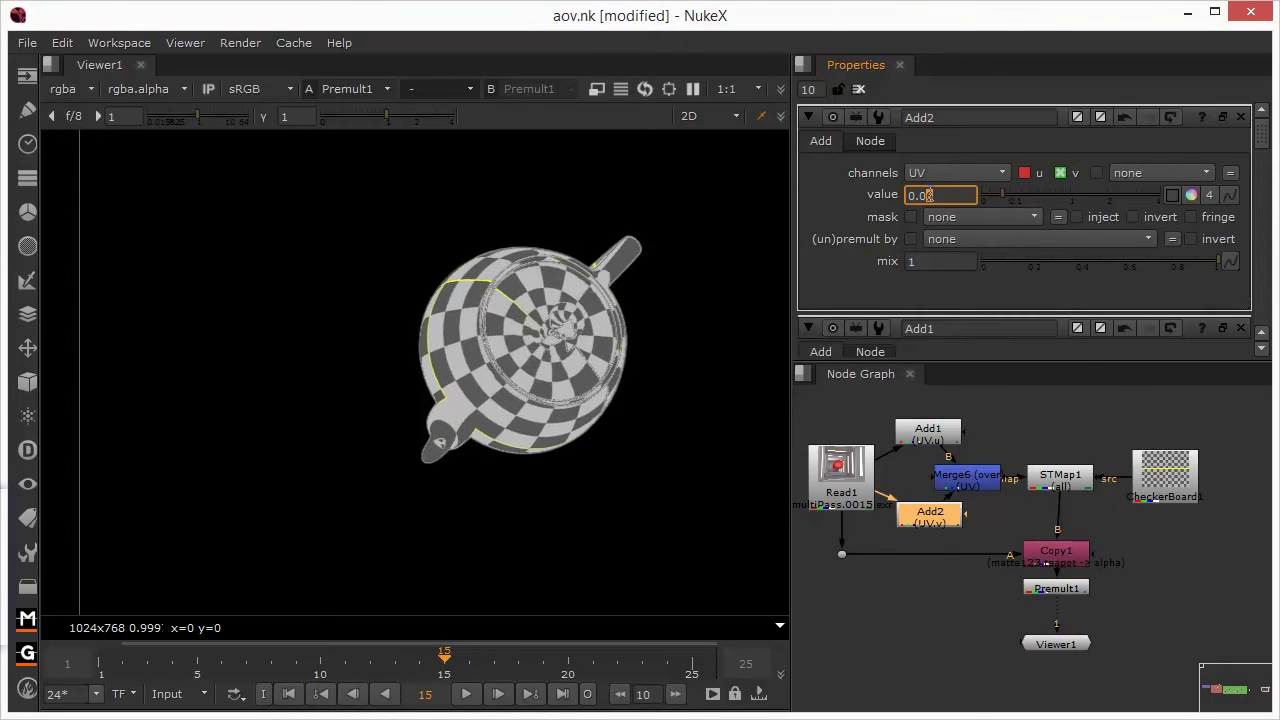
pyautogui.press('Up')
pyautogui.press('Up')
pyautogui.press('Up')
pyautogui.press('Up')
pyautogui.press('Up')
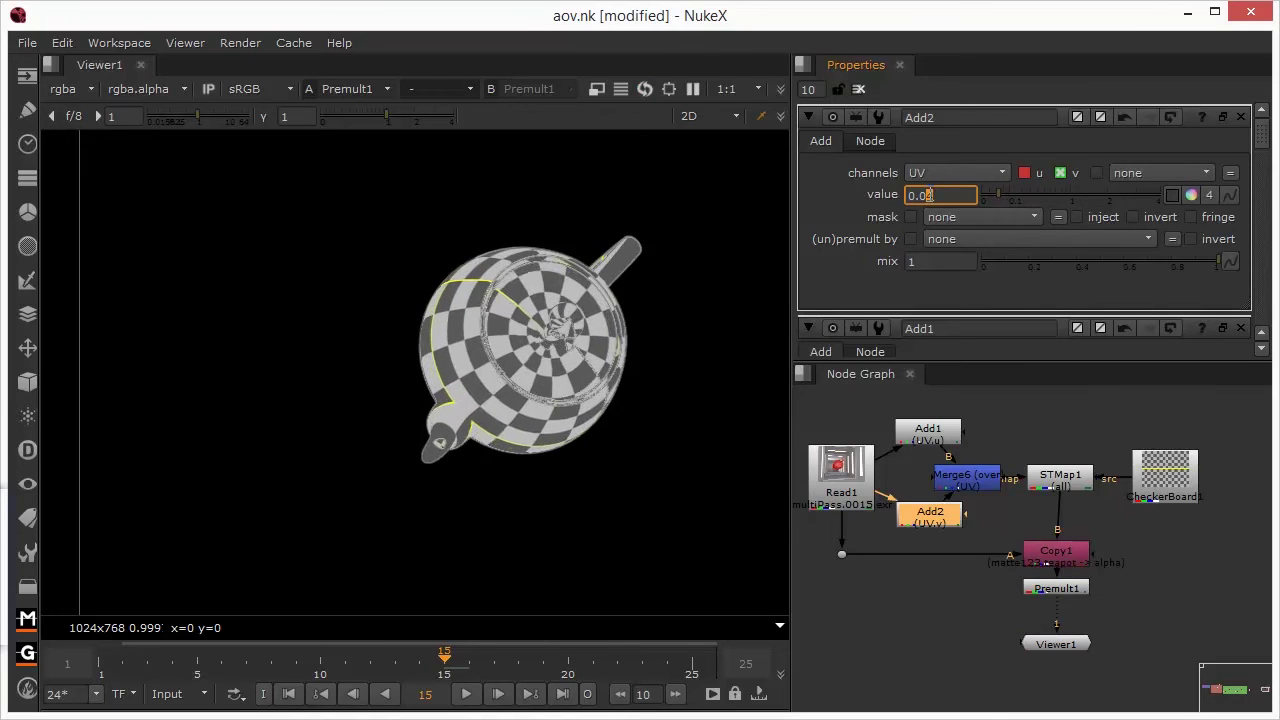
pyautogui.press('Down')
pyautogui.press('Down')
pyautogui.press('Down')
pyautogui.press('Down')
pyautogui.press('Down')
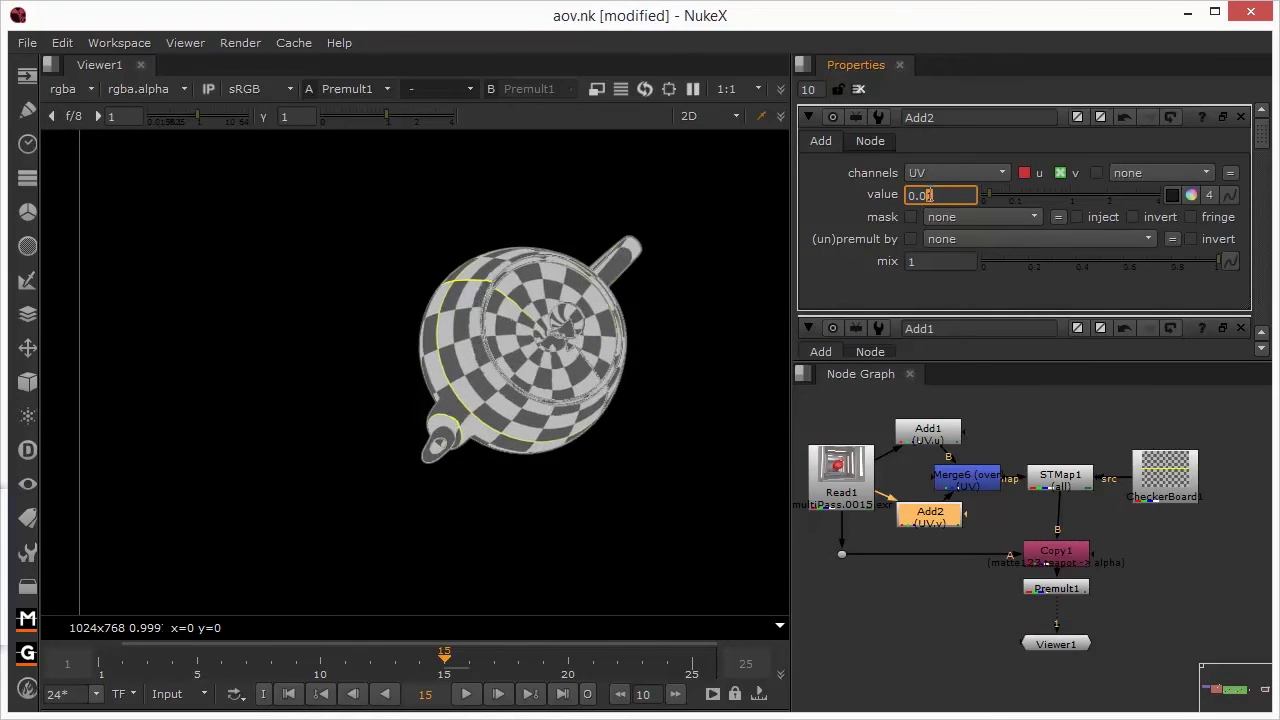
pyautogui.press('Down')
pyautogui.press('Down')
pyautogui.press('Down')
pyautogui.press('Down')
pyautogui.press('Down')
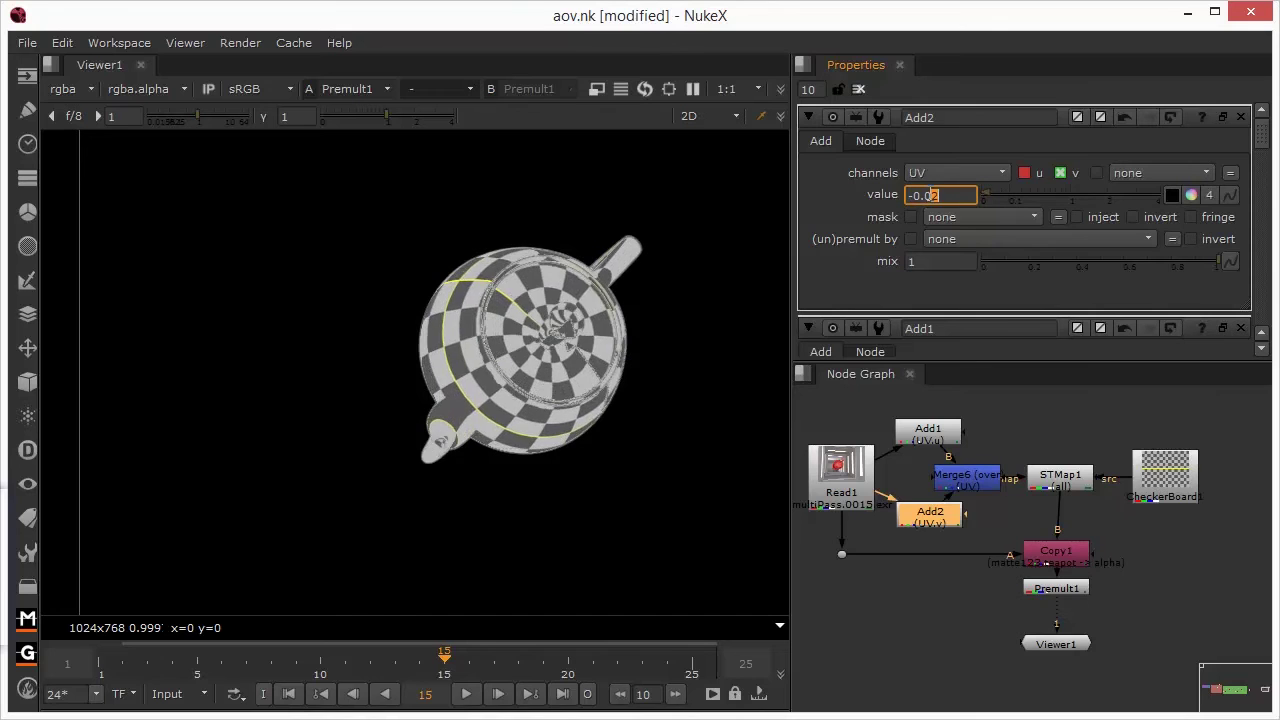
pyautogui.press('Up')
pyautogui.press('Up')
pyautogui.press('Up')
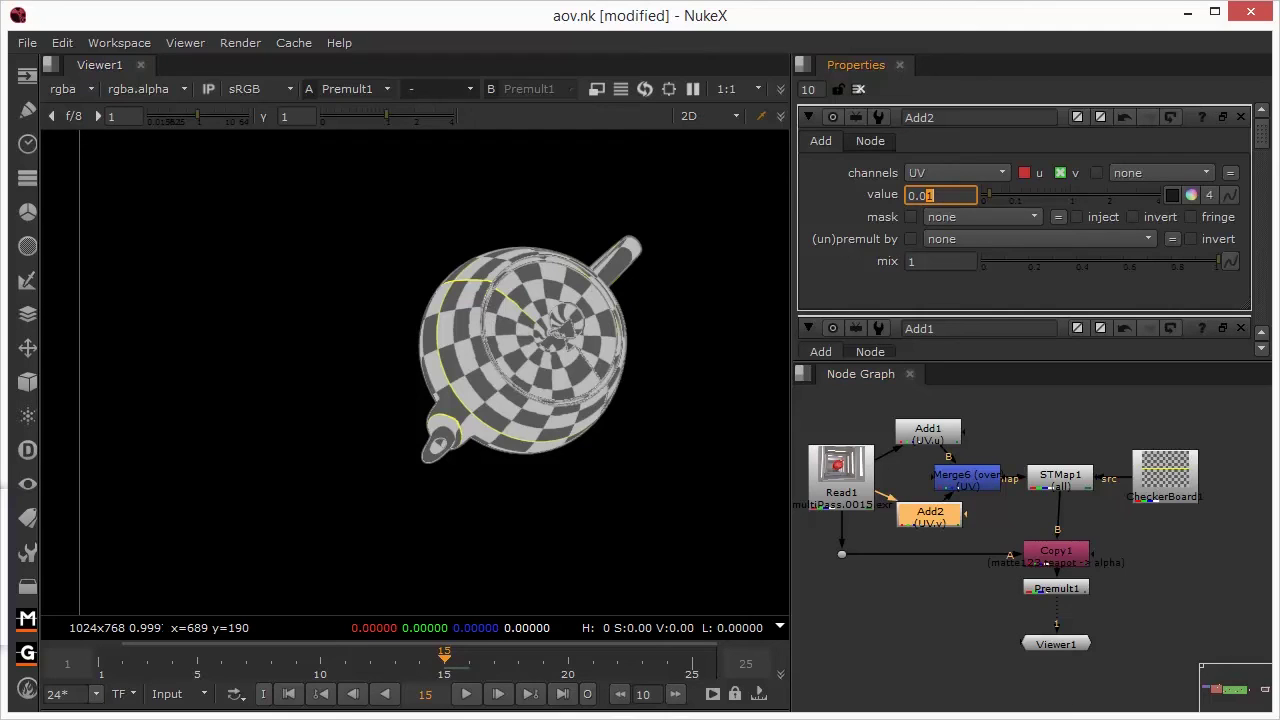
pyautogui.press('Return')
# Bring the lower node graph into view, deselect Add2 and move Viewer1 lower.
pyautogui.moveTo(931, 637); pyautogui.dragTo(947, 591, button='middle')
pyautogui.click(1012, 650)
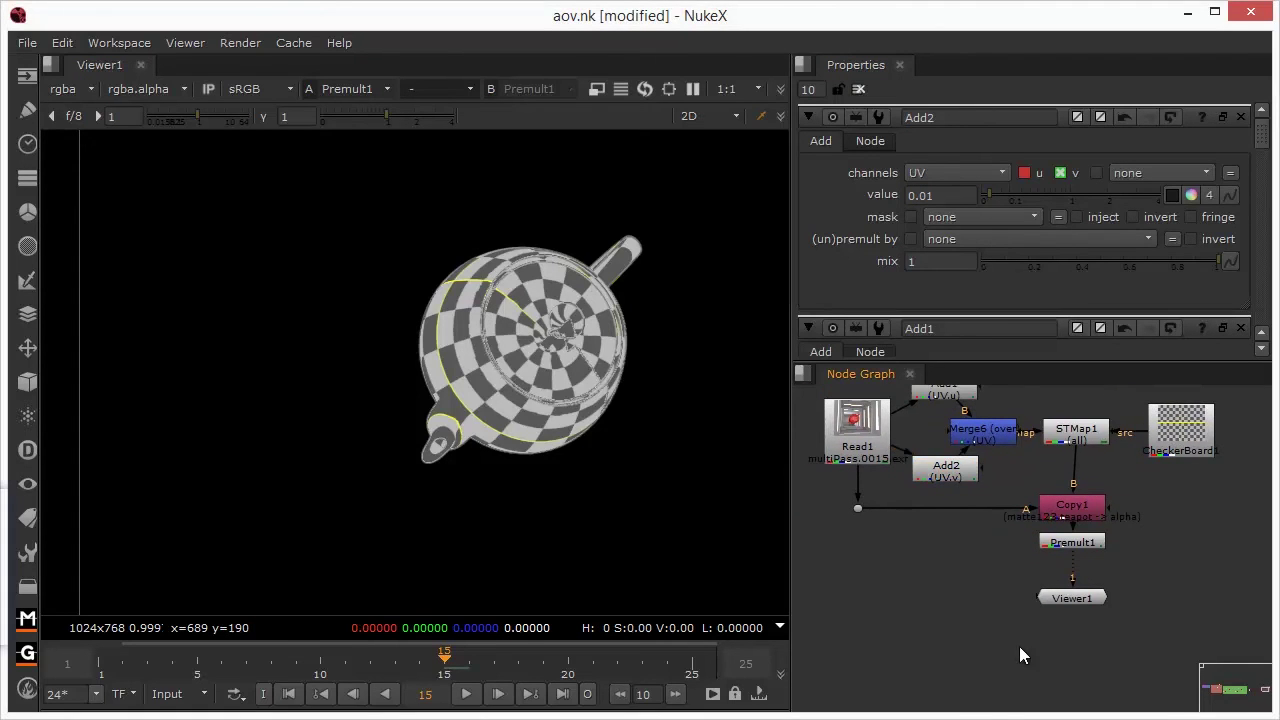
pyautogui.moveTo(1078, 599); pyautogui.dragTo(1078, 618)
# Add Merge7 after Premult1 with its B input piped from Read1 via dots, then scrub frames.
pyautogui.click(1080, 545)
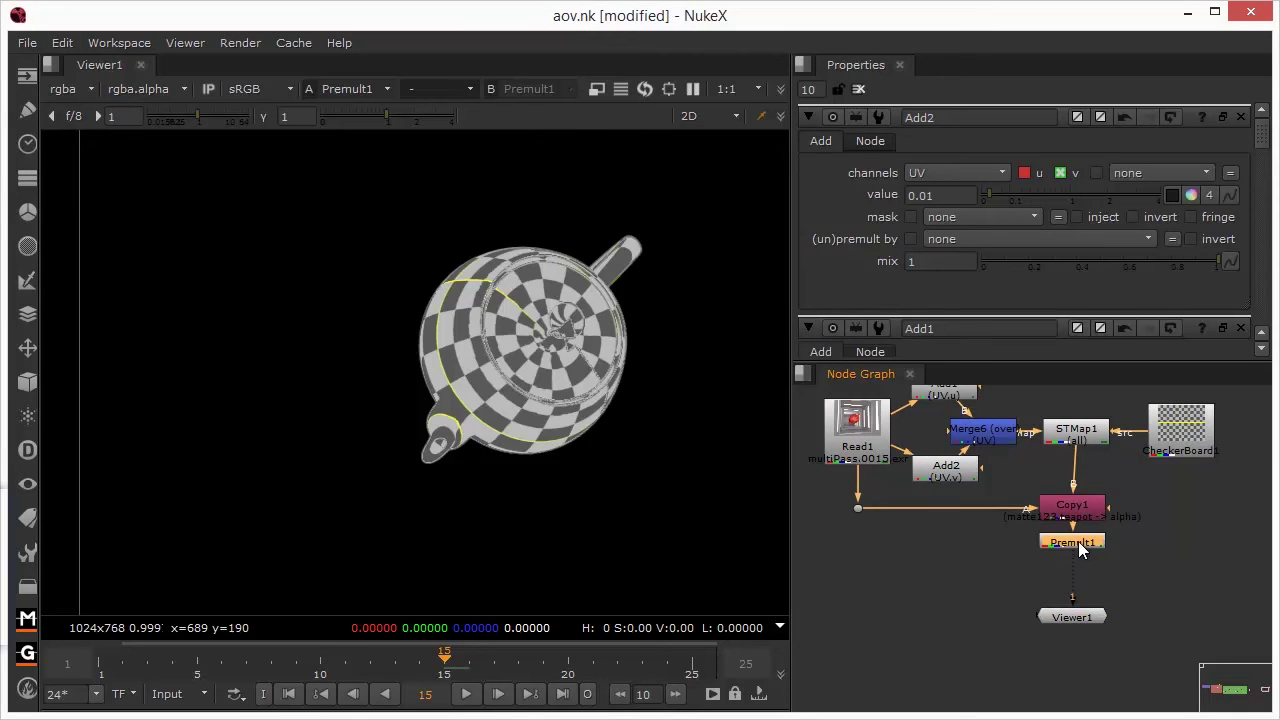
pyautogui.press('m')
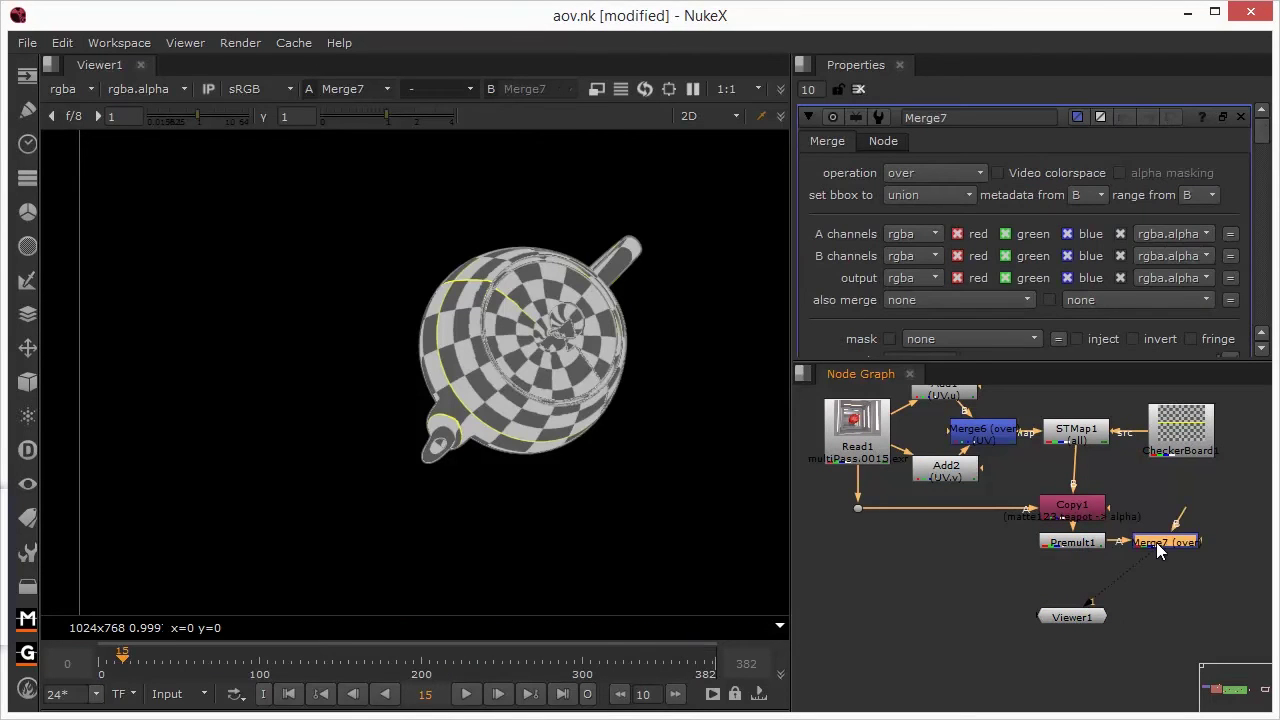
pyautogui.moveTo(1156, 548); pyautogui.dragTo(857, 509)
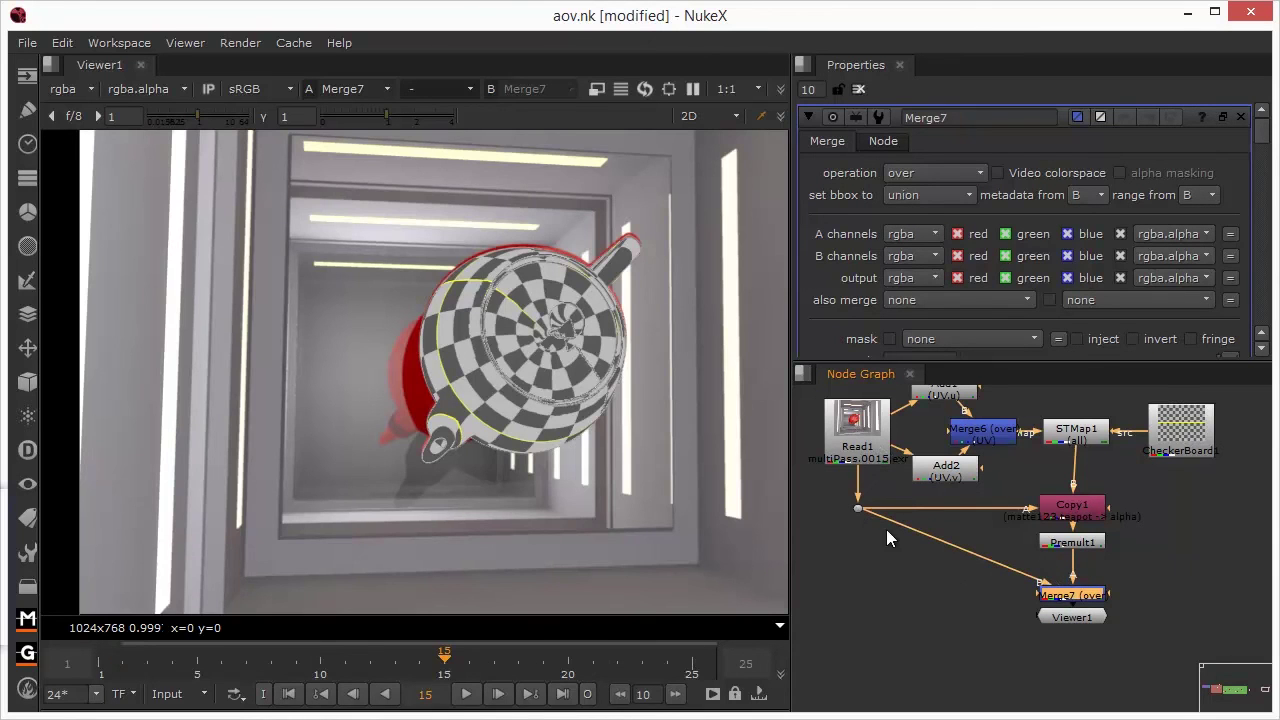
pyautogui.keyDown('ctrl'); pyautogui.moveTo(958, 547); pyautogui.dragTo(867, 598); pyautogui.keyUp('ctrl')
pyautogui.keyDown('ctrl'); pyautogui.moveTo(867, 593); pyautogui.dragTo(859, 596); pyautogui.keyUp('ctrl')
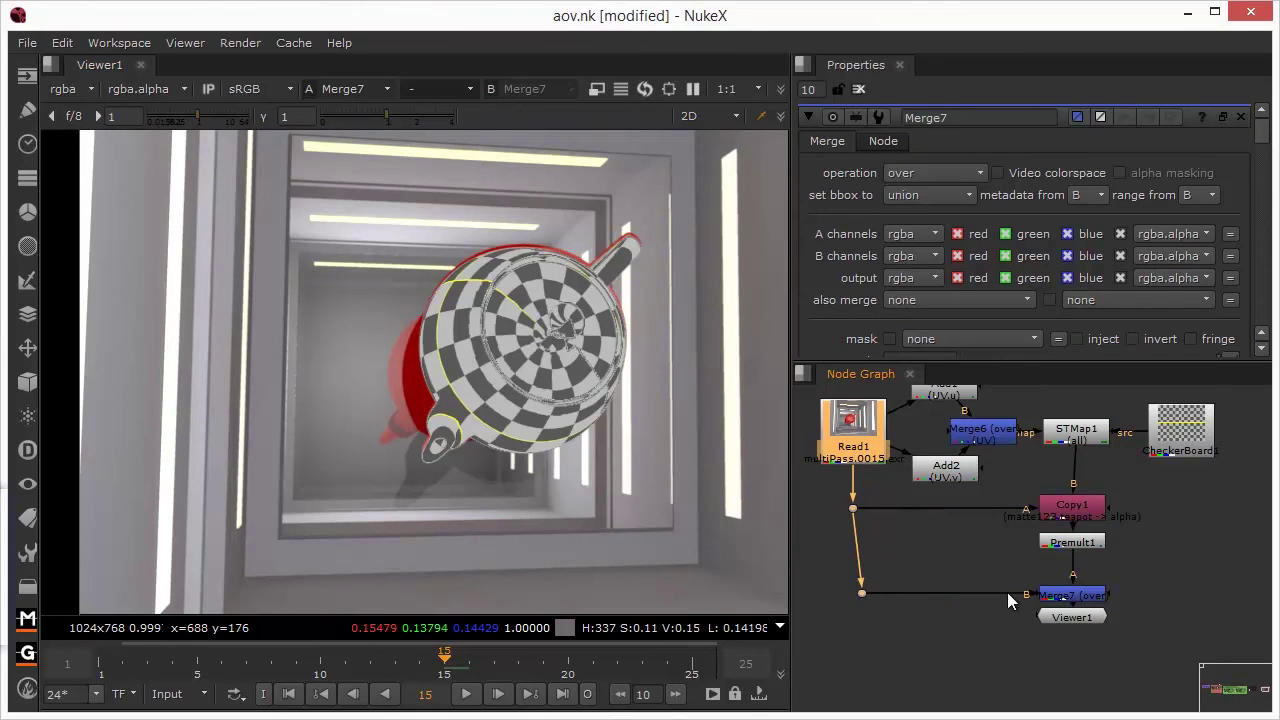
pyautogui.moveTo(1068, 614); pyautogui.dragTo(1068, 638)
pyautogui.click(855, 595)
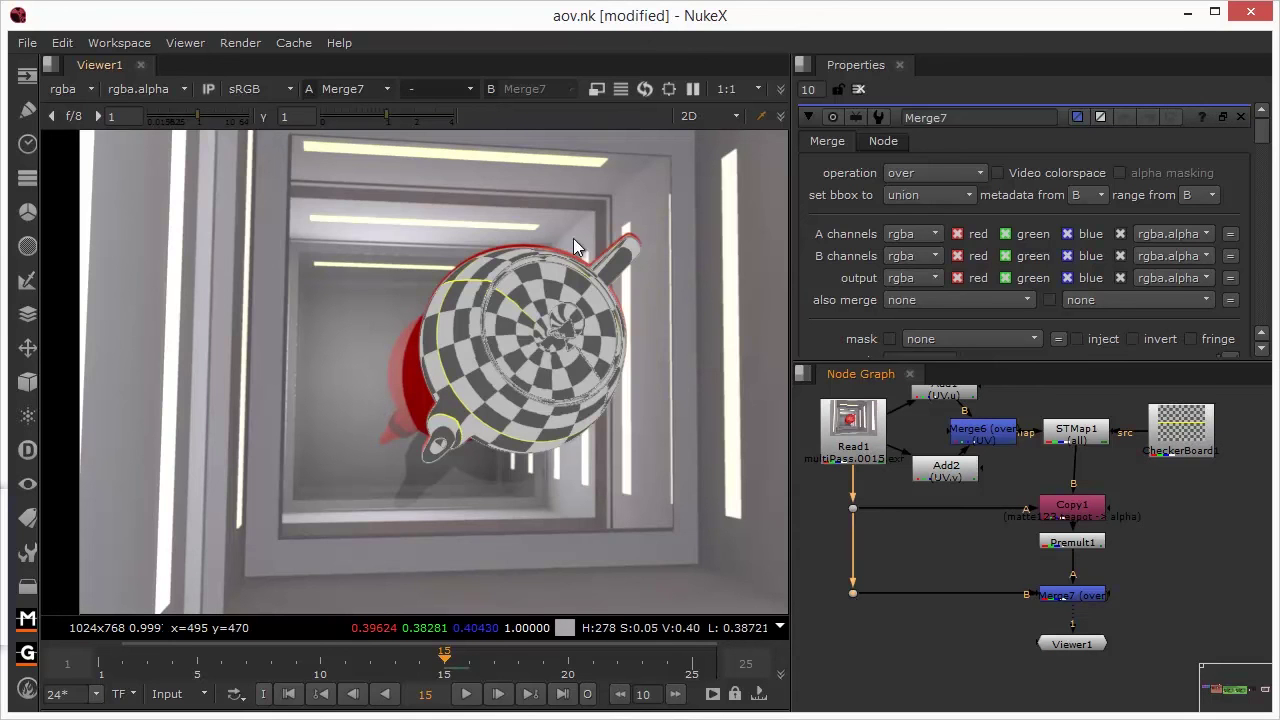
pyautogui.moveTo(250, 660); pyautogui.dragTo(474, 672)
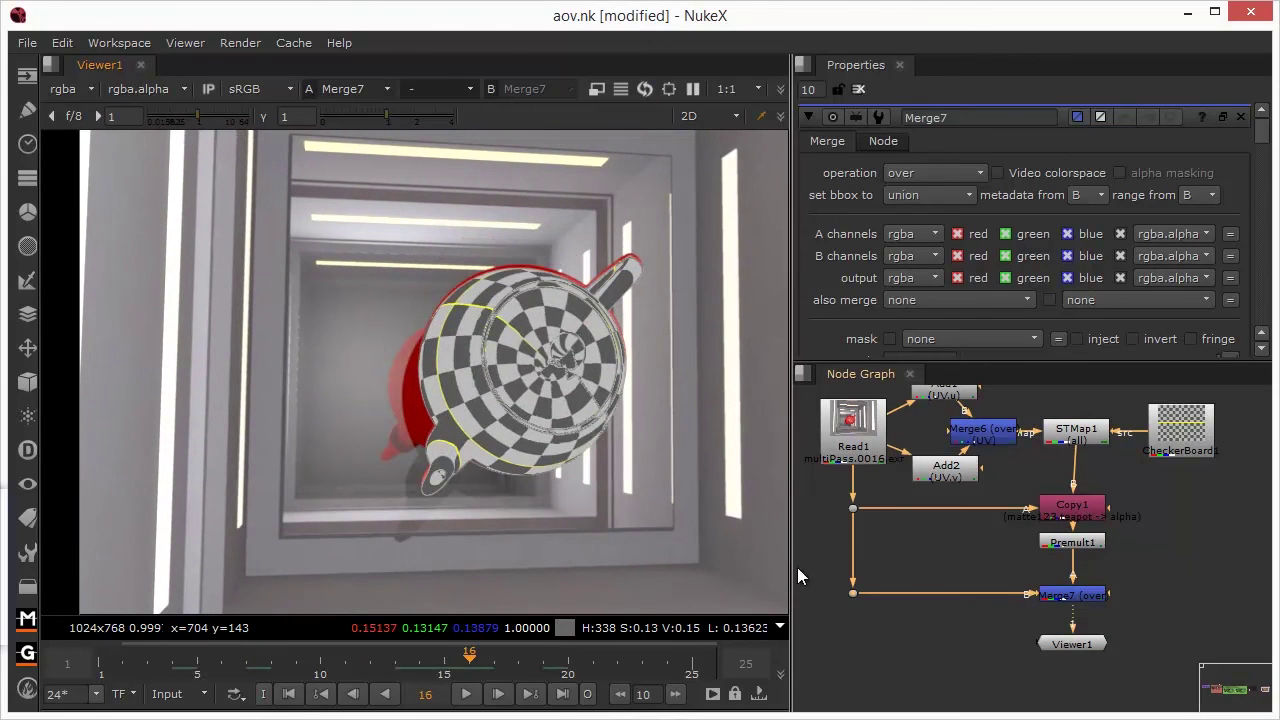